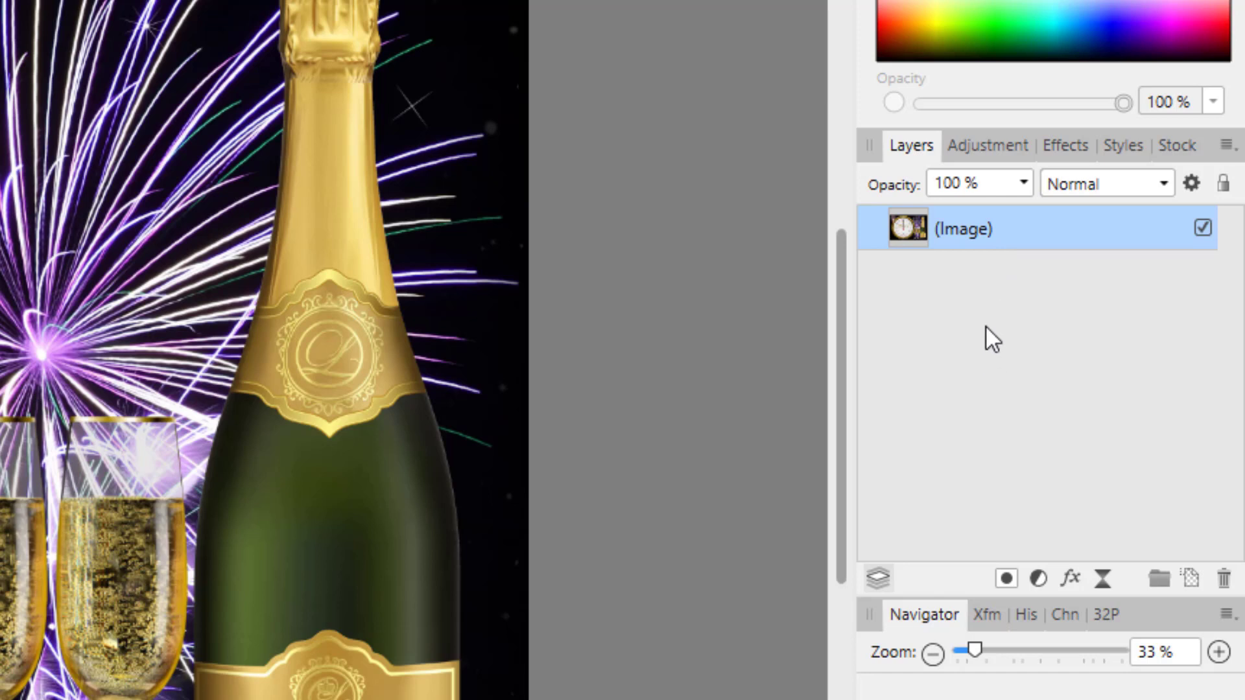
Step: Duplicate the clock image layer and toggle both copies' visibility, leaving only the upper copy shown
right_click(1011, 230)
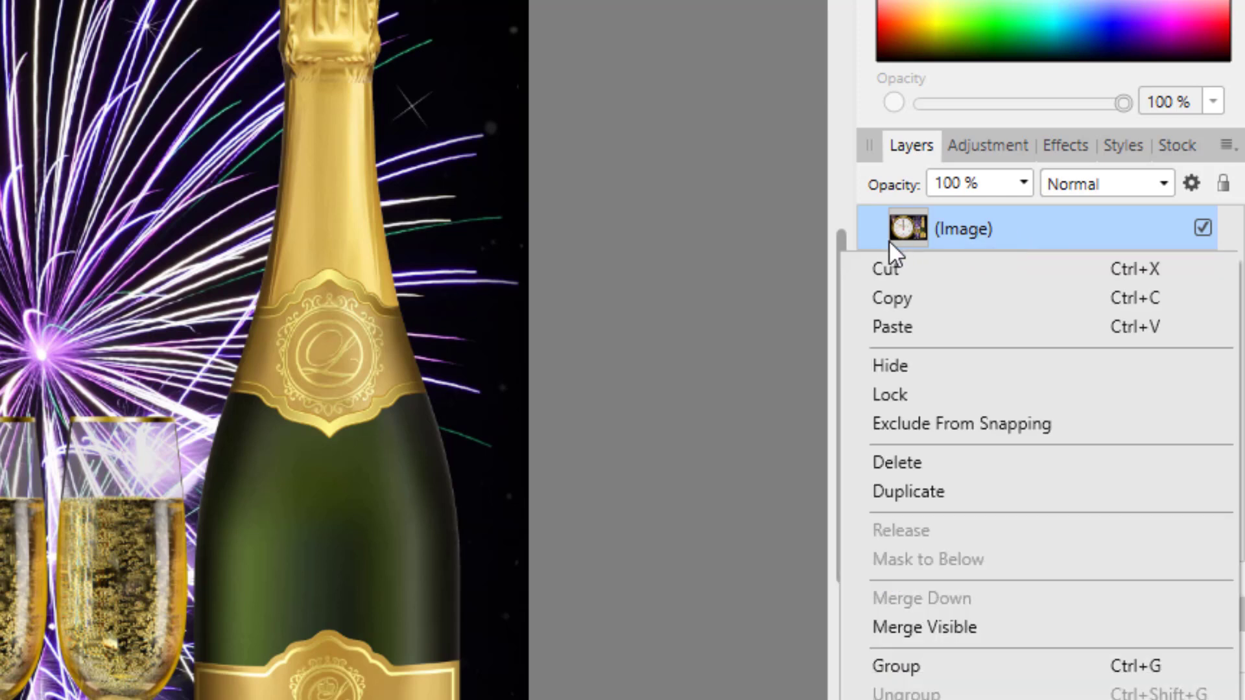
left_click(931, 491)
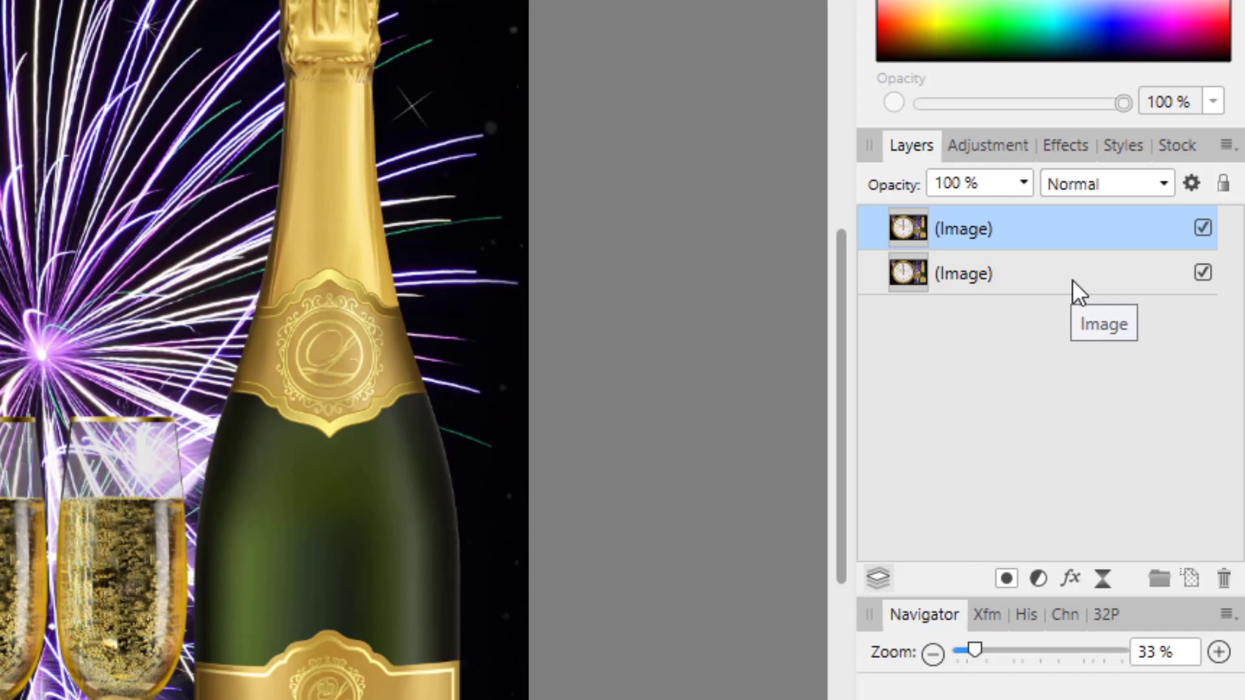
left_click(1201, 271)
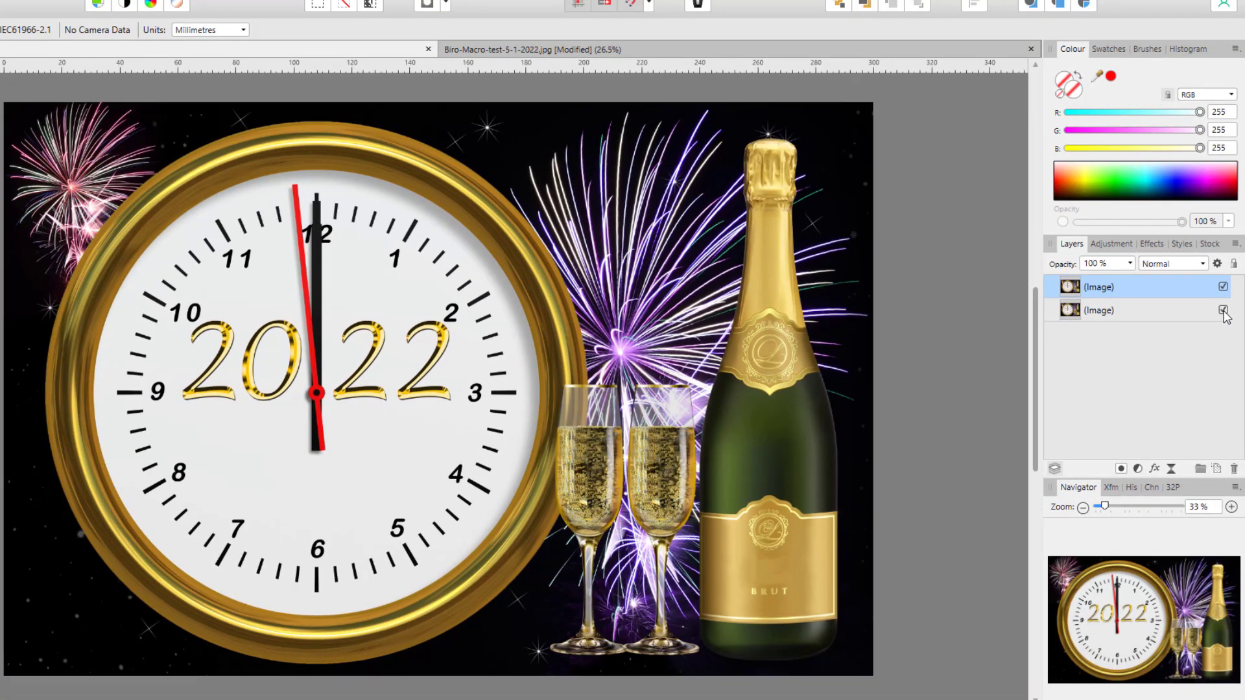
left_click(1223, 310)
left_click(1223, 287)
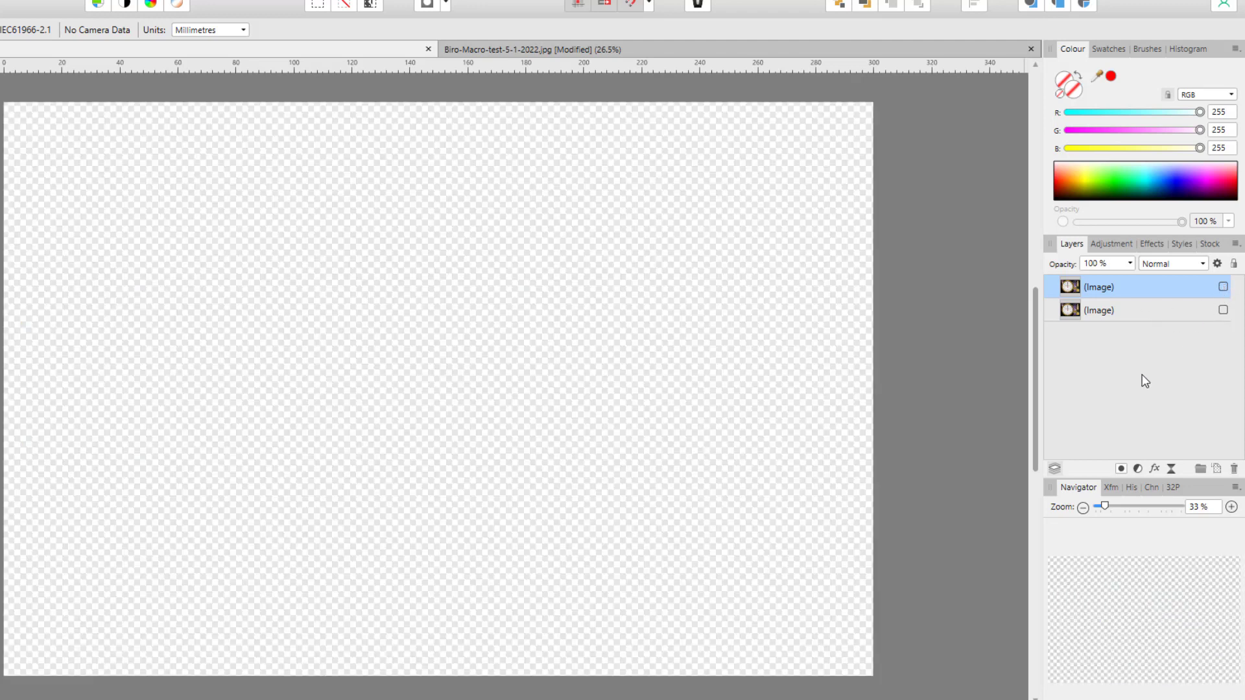
left_click(1222, 310)
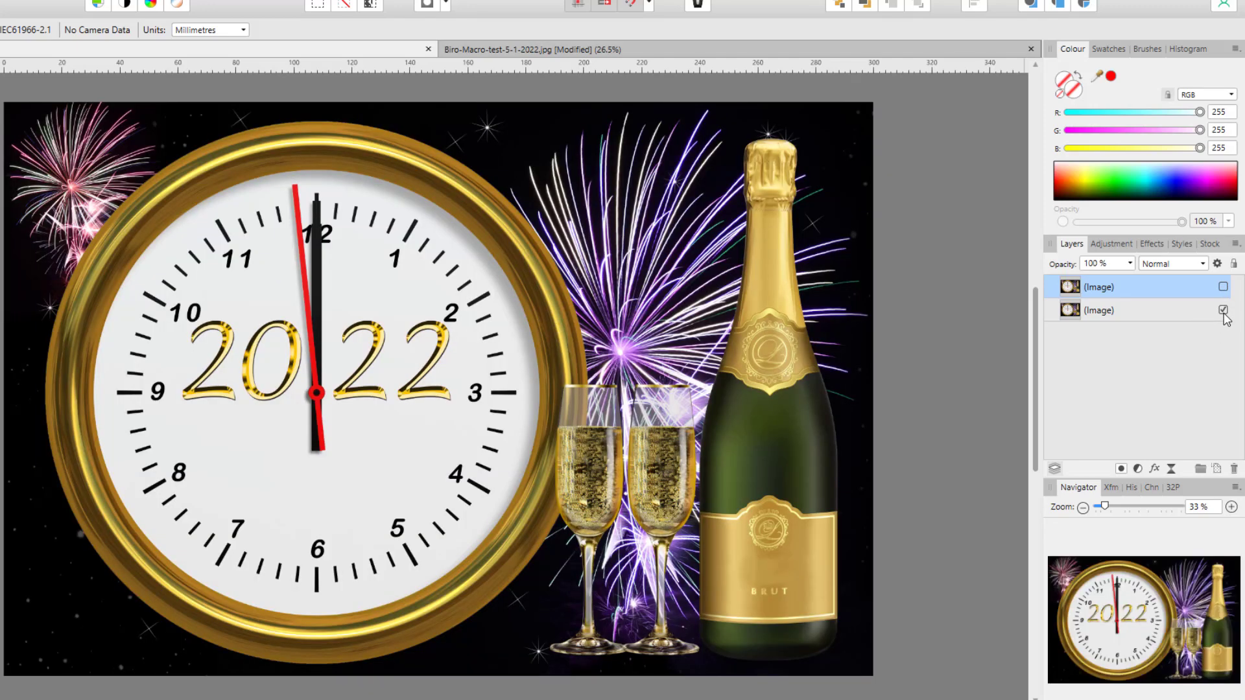
left_click(1223, 311)
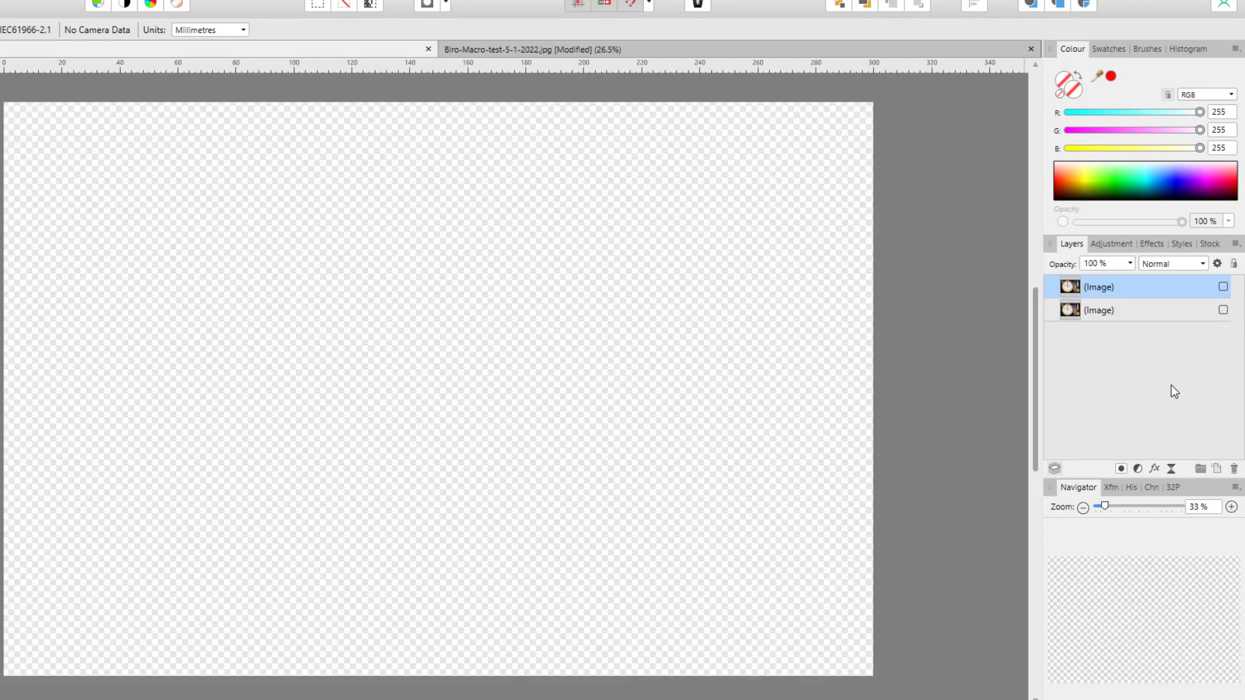
left_click(1223, 287)
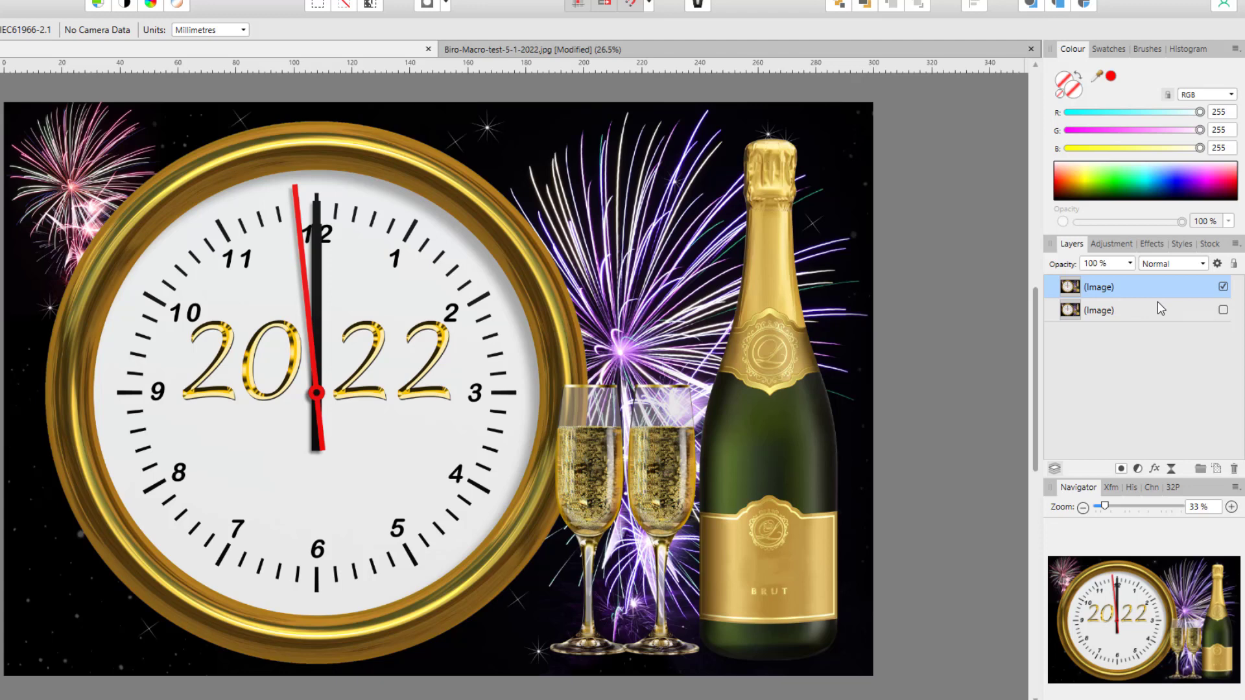
Step: Add a Black & White adjustment layer above the image layers, keeping every colour channel at 100 %
left_click(1138, 468)
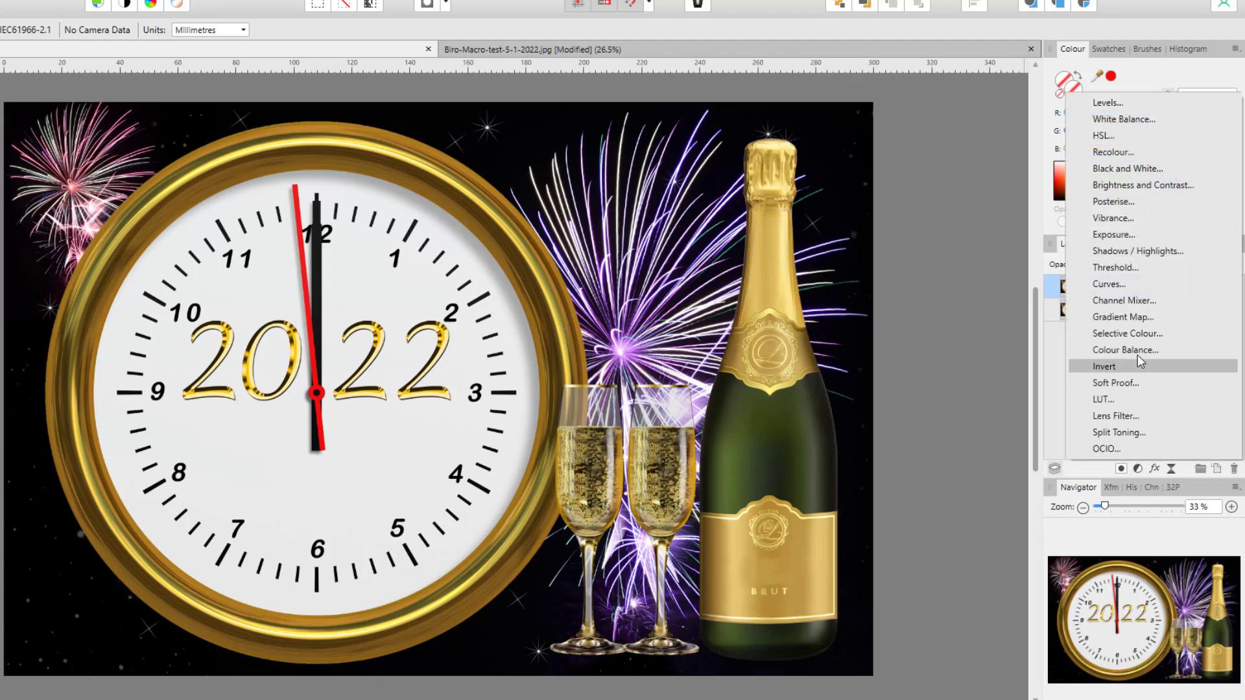
left_click(1124, 169)
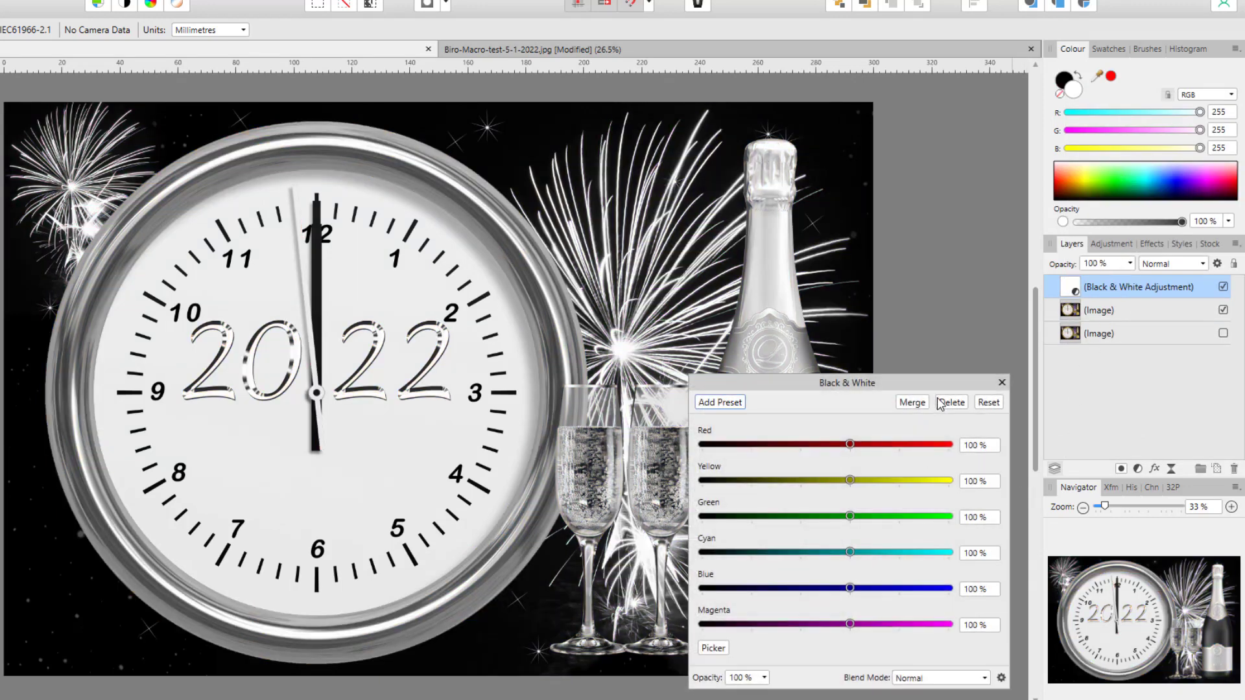
left_click(1002, 383)
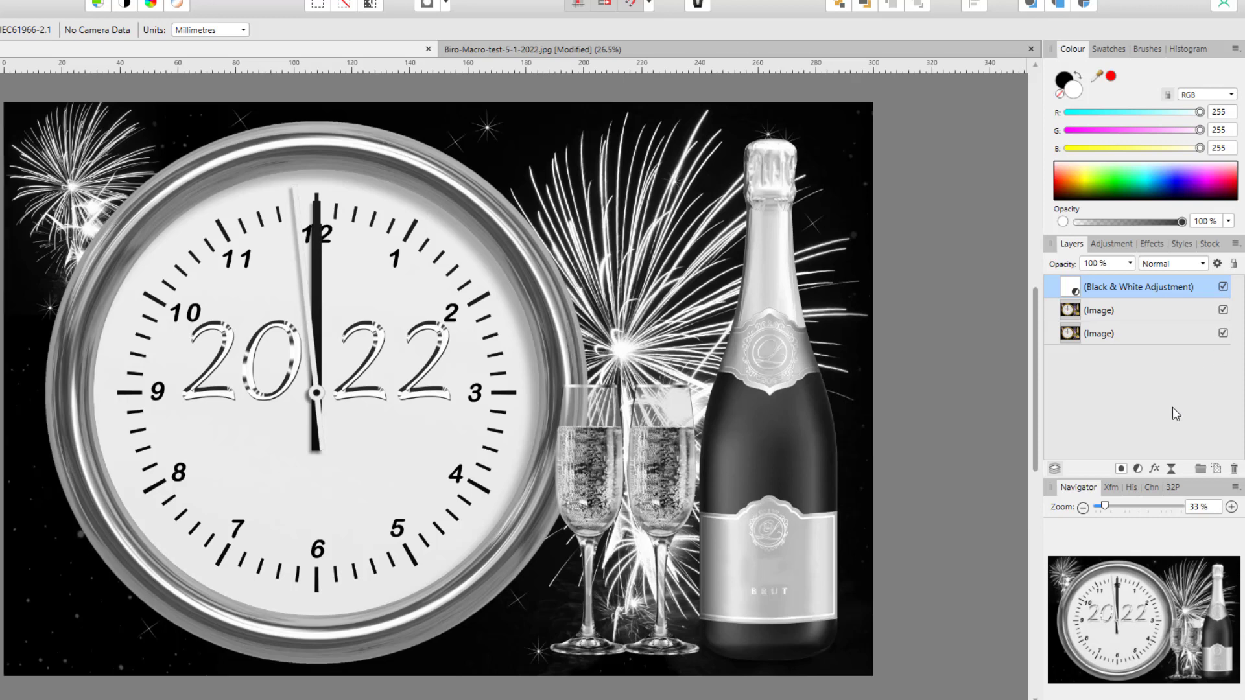
Step: Hide the upper image layer and toggle the Black & White adjustment to compare its effect on the lower image
left_click(1223, 310)
left_click(1223, 287)
left_click(1223, 288)
left_click(1223, 286)
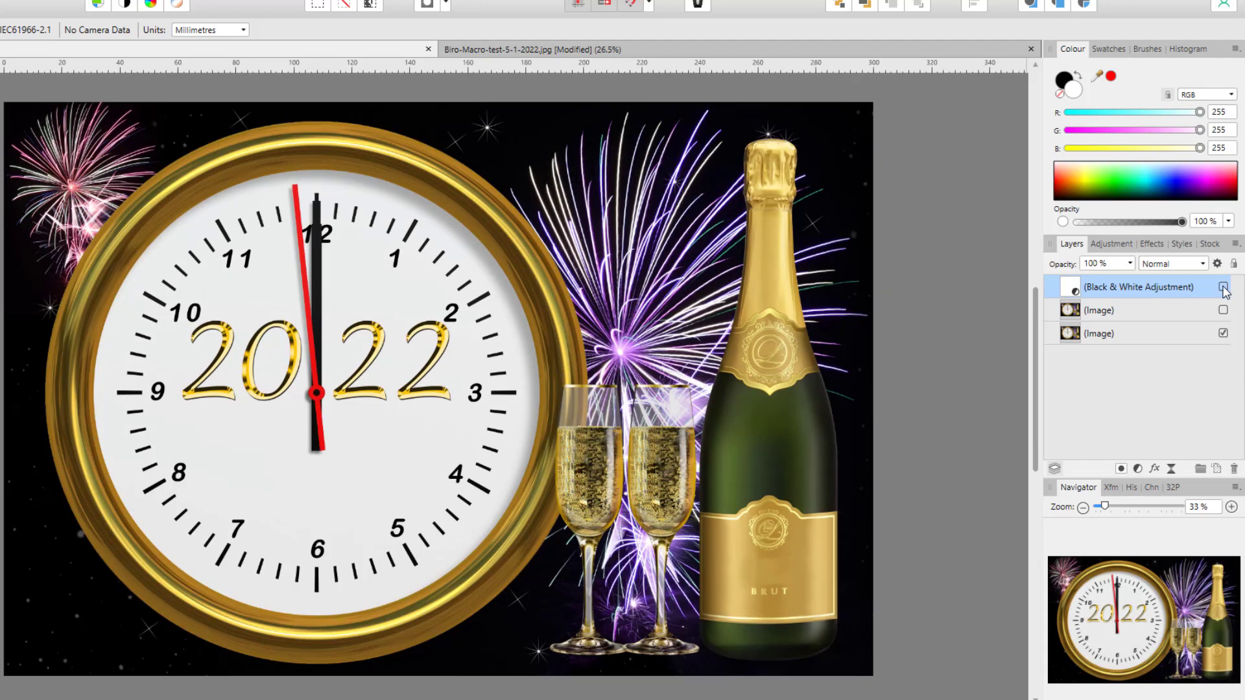
left_click(1223, 287)
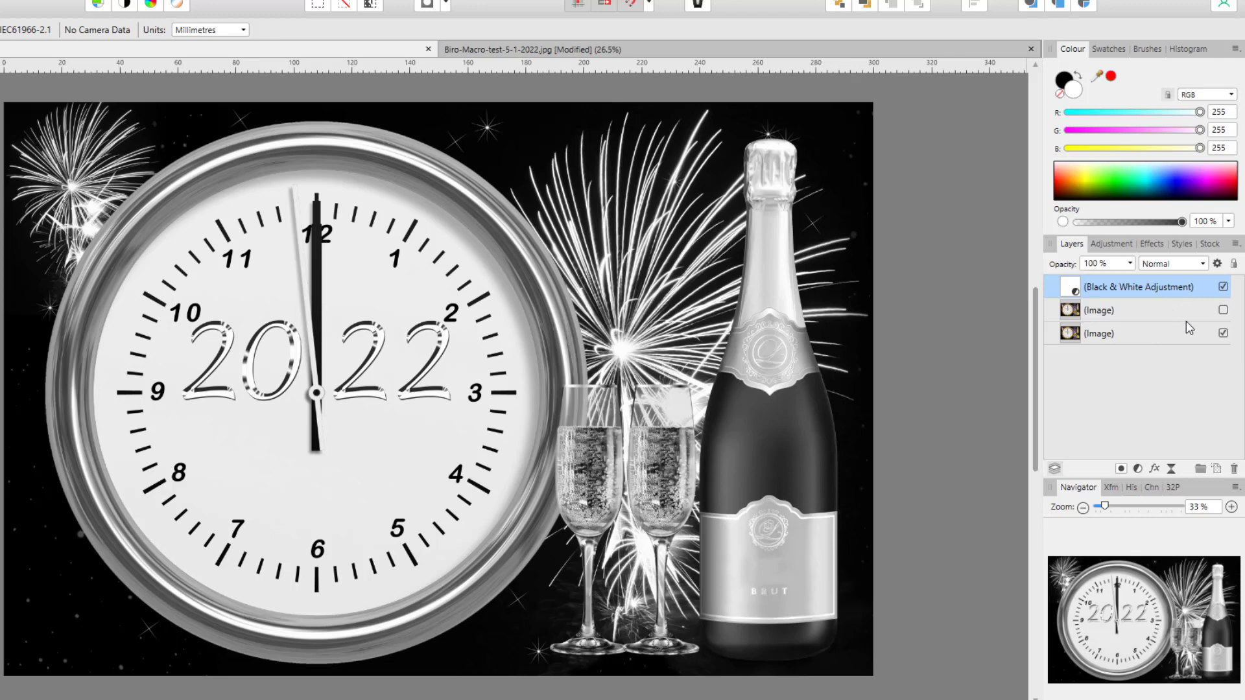
left_click(1222, 288)
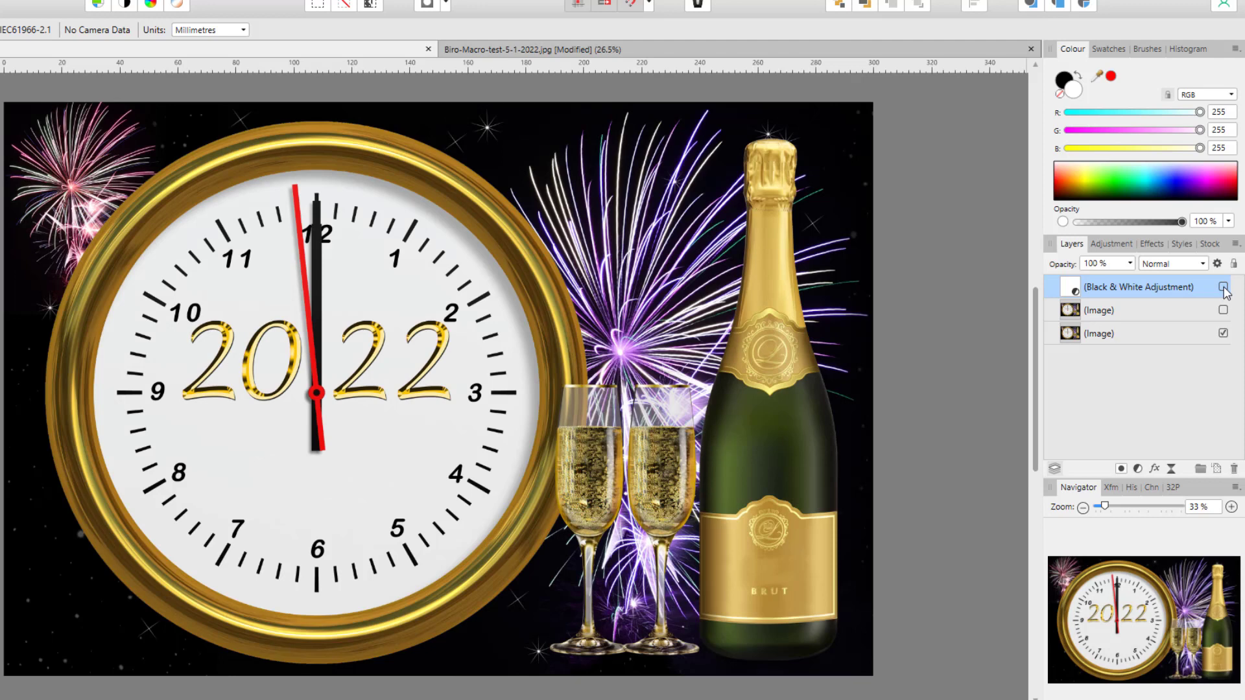
Step: Hide the lower image, leave the upper one shown, and delete the Black & White adjustment layer
left_click(1223, 333)
left_click(1222, 286)
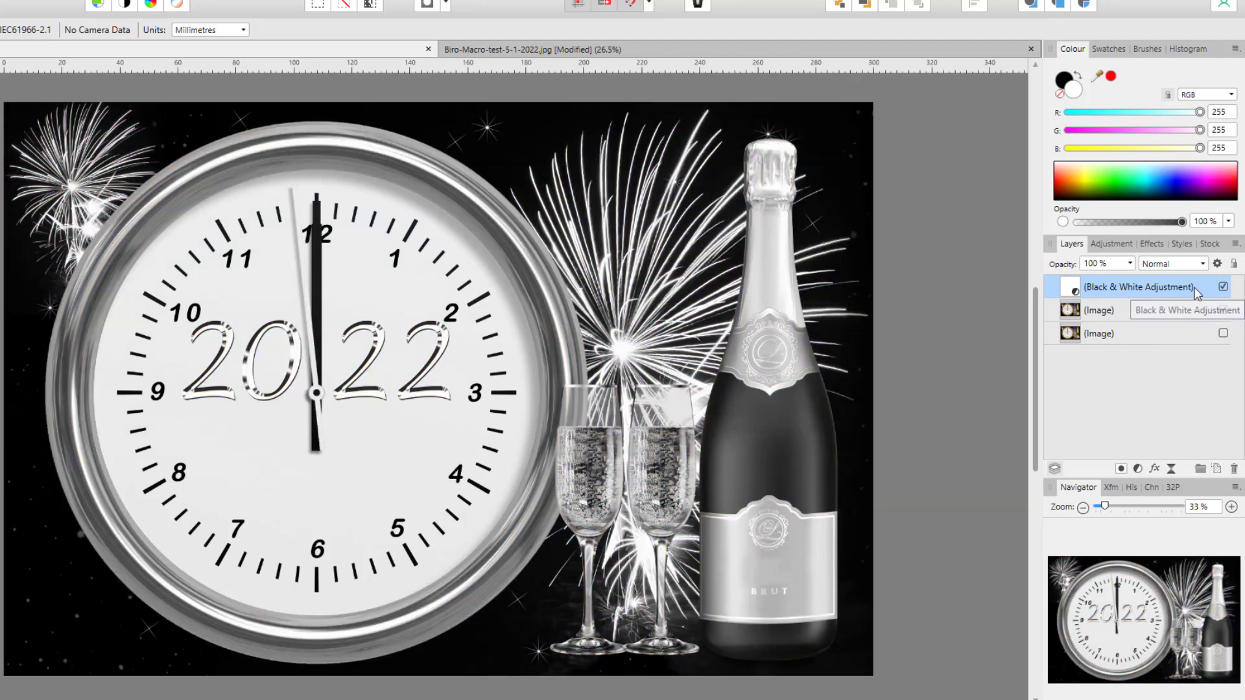
right_click(1206, 290)
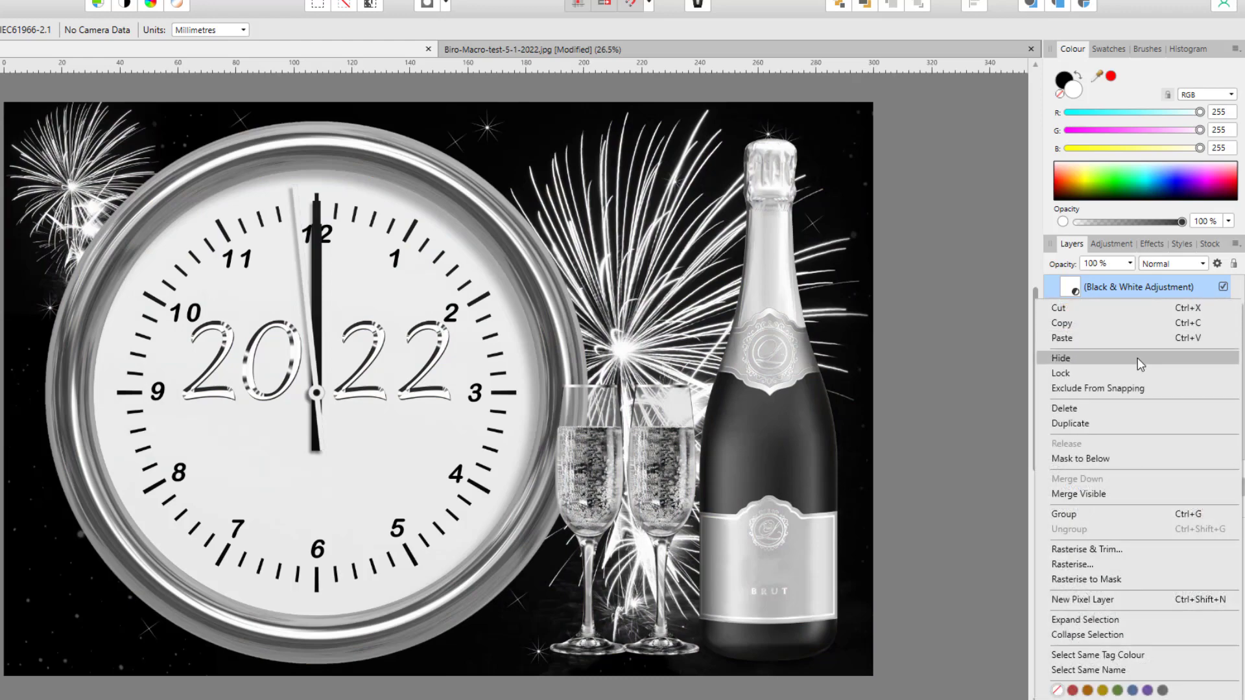
left_click(1078, 408)
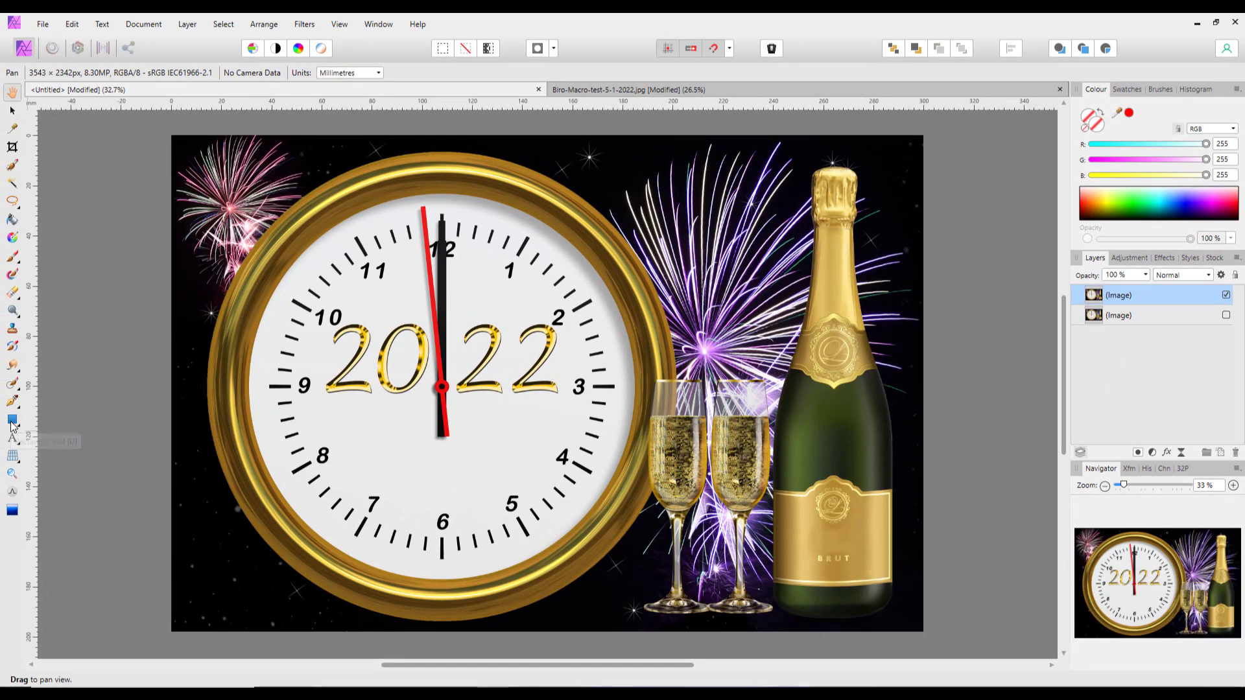
Step: Draw a white rectangle over the picture and adjust its edges to cover the whole canvas
left_click(12, 420)
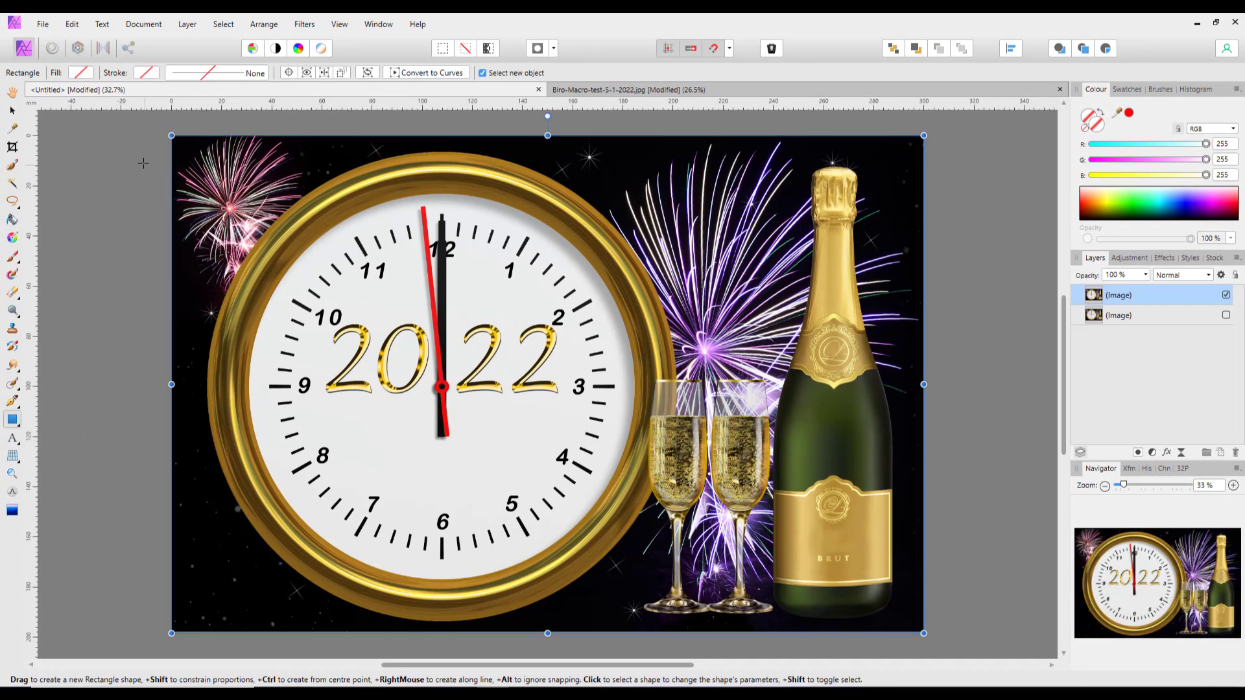
left_click_drag(174, 139, 923, 633)
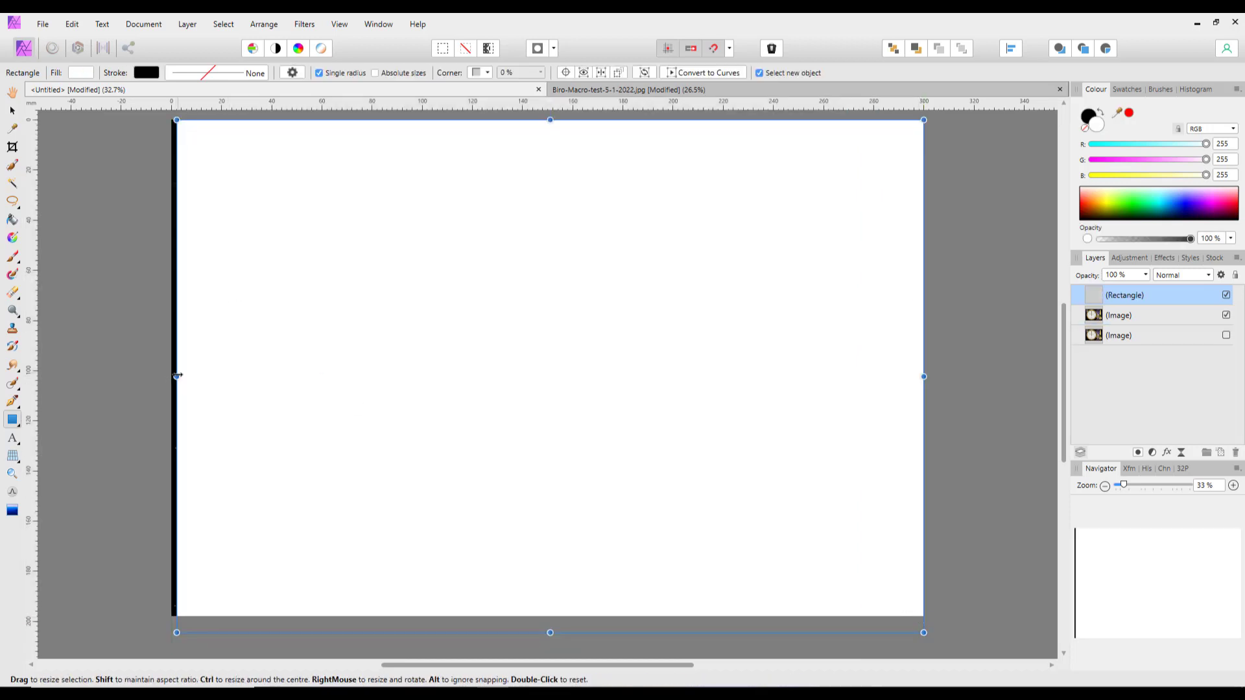
left_click_drag(176, 376, 171, 376)
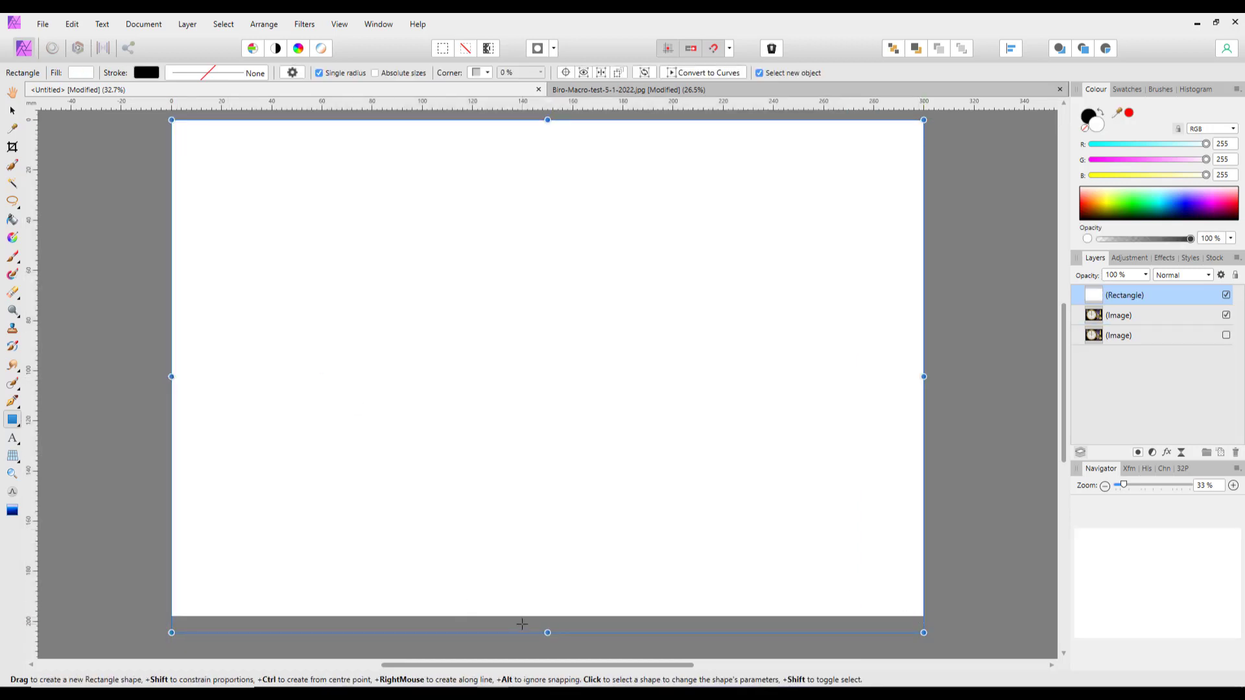
left_click_drag(548, 632, 553, 617)
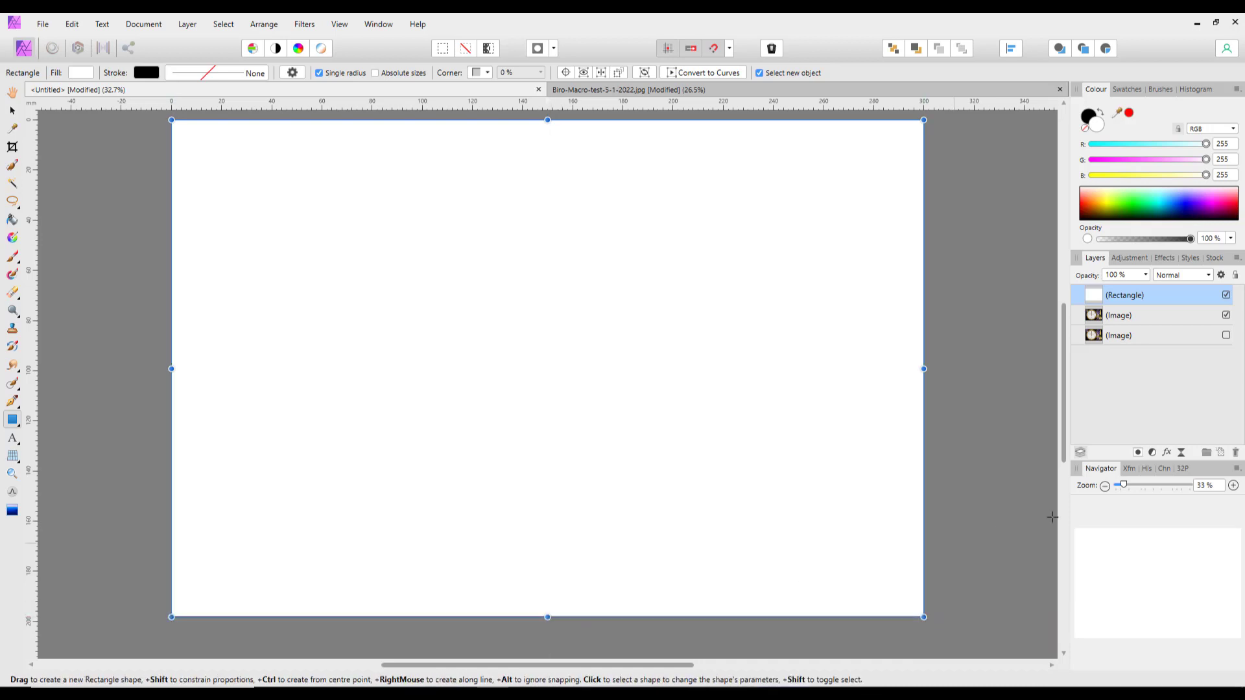
left_click_drag(1065, 379, 1067, 366)
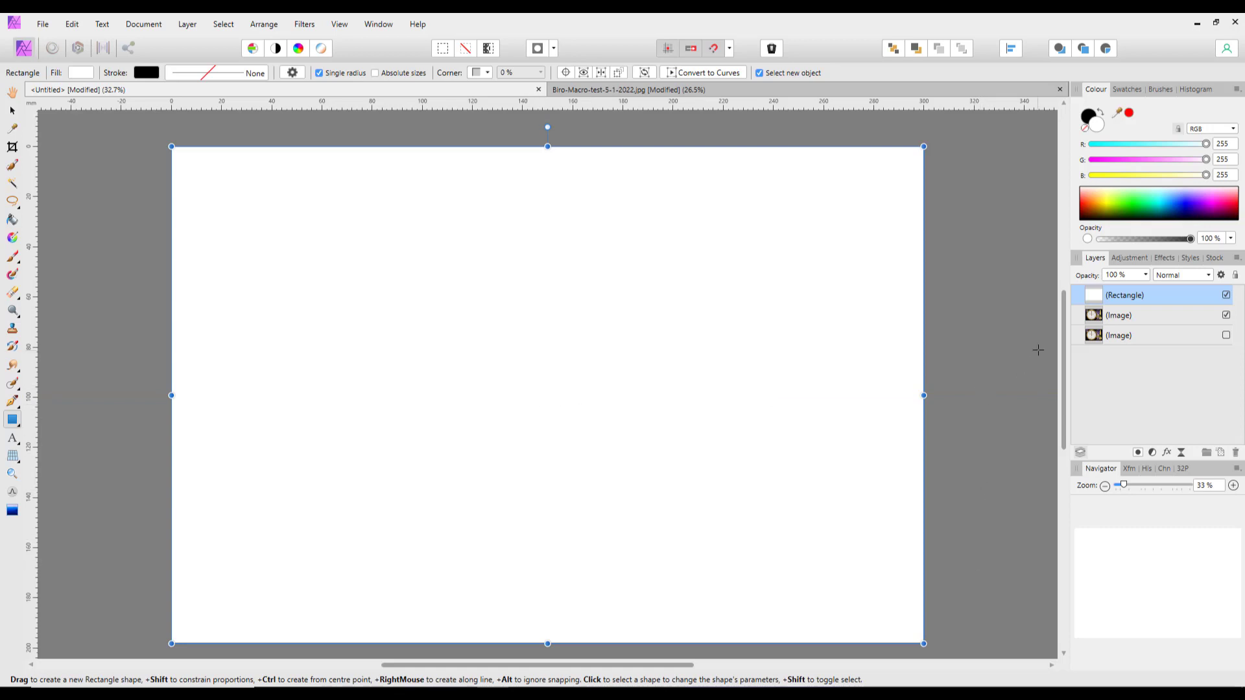
Step: Try out the rectangle layer's opacity and leave it at 100 %
left_click(1145, 275)
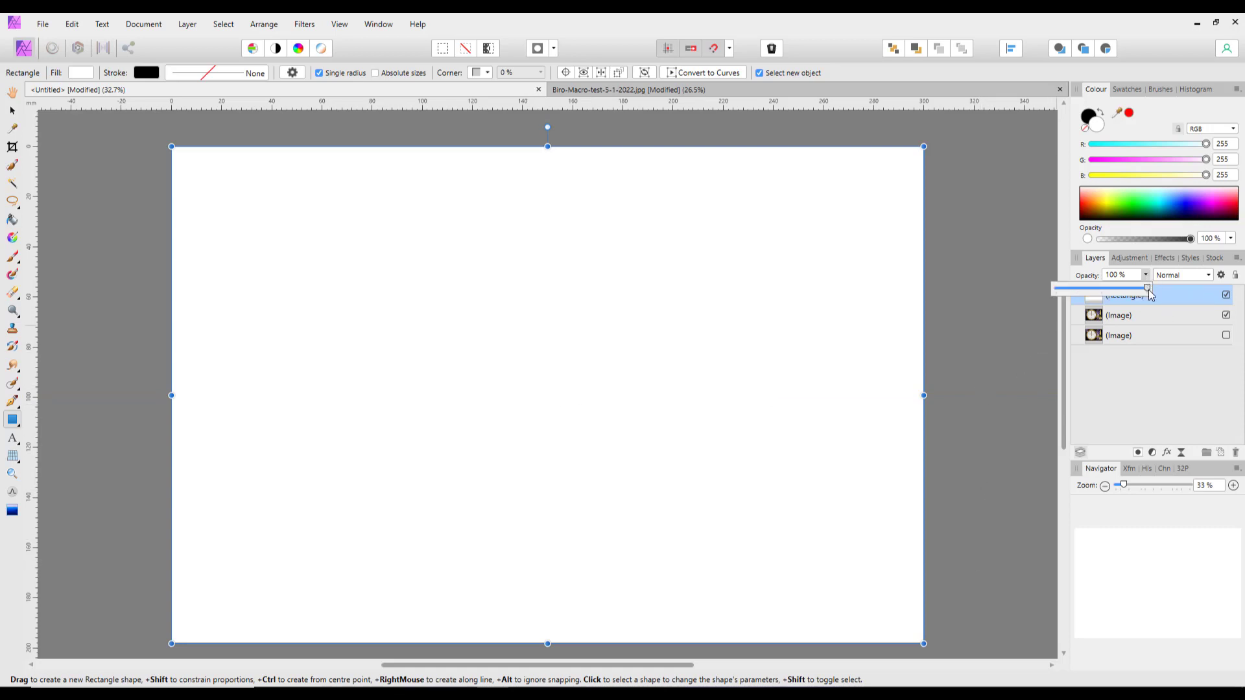
mouse_move(1146, 288)
left_mouse_down()
mouse_move(1083, 290)
mouse_move(1150, 300)
left_mouse_up()
mouse_move(1148, 291)
left_mouse_down()
mouse_move(1096, 290)
mouse_move(1149, 289)
left_mouse_up()
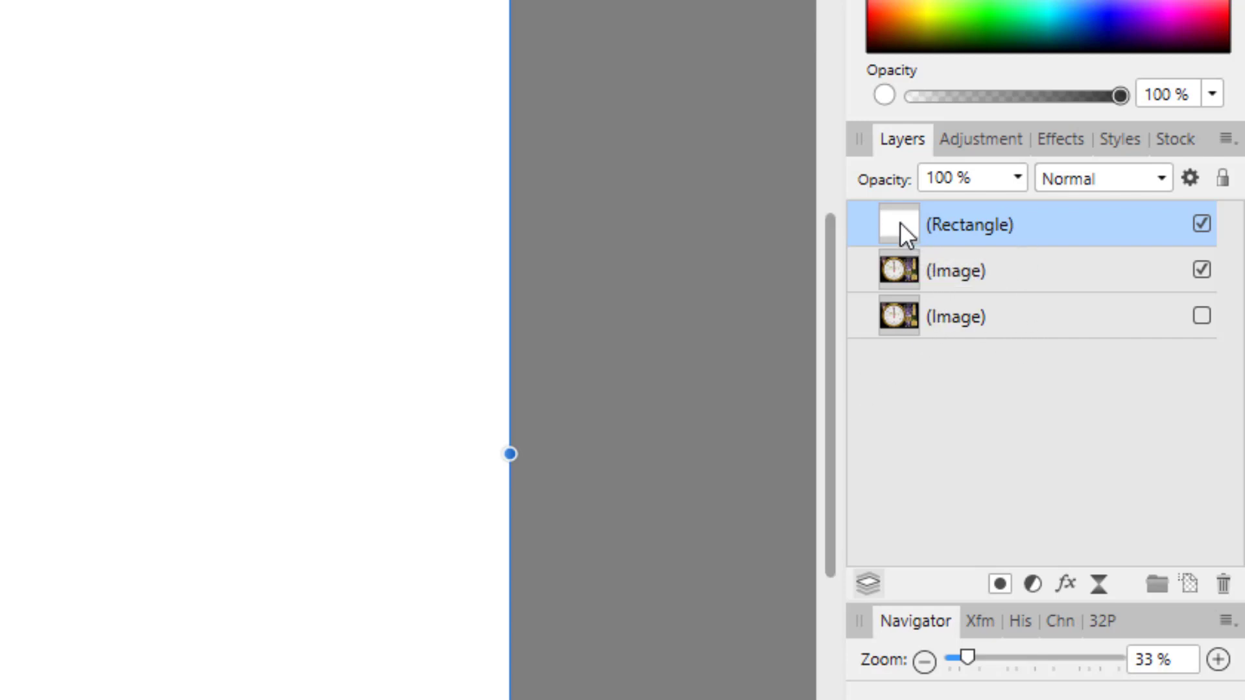
Step: Nest the rectangle layer inside the upper image layer and expand that layer to show its child
left_click_drag(902, 228, 946, 271)
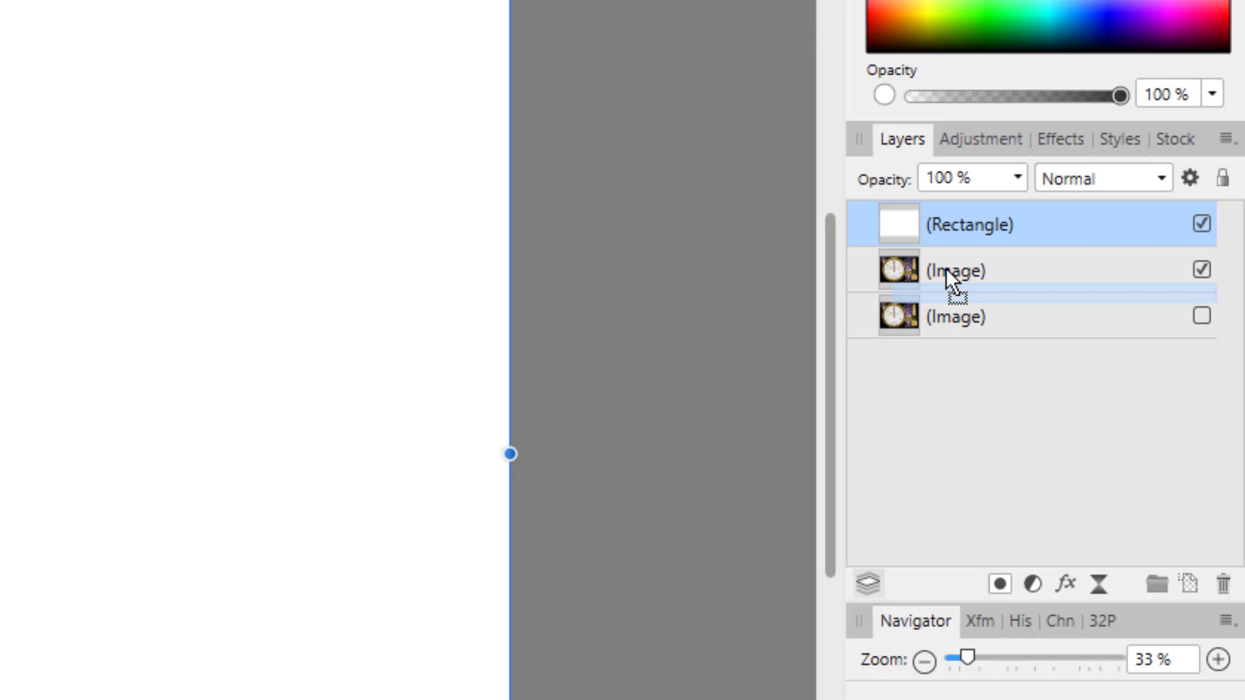
left_click_drag(945, 267, 941, 263)
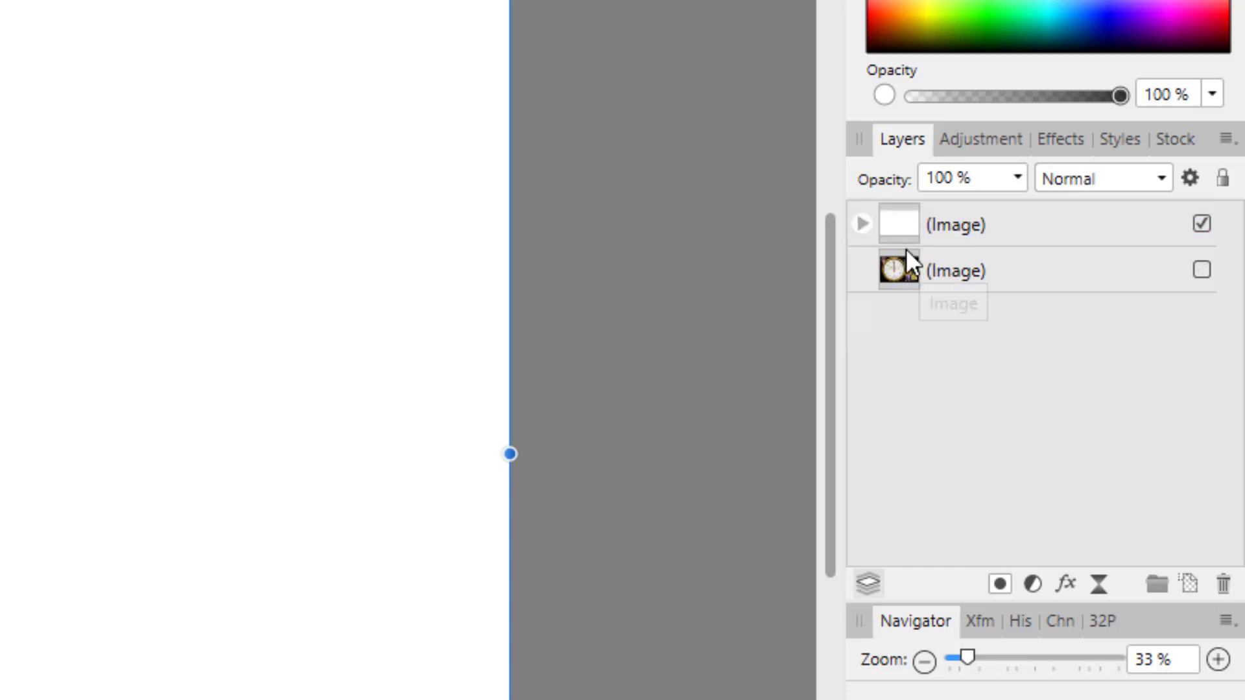
left_click(862, 224)
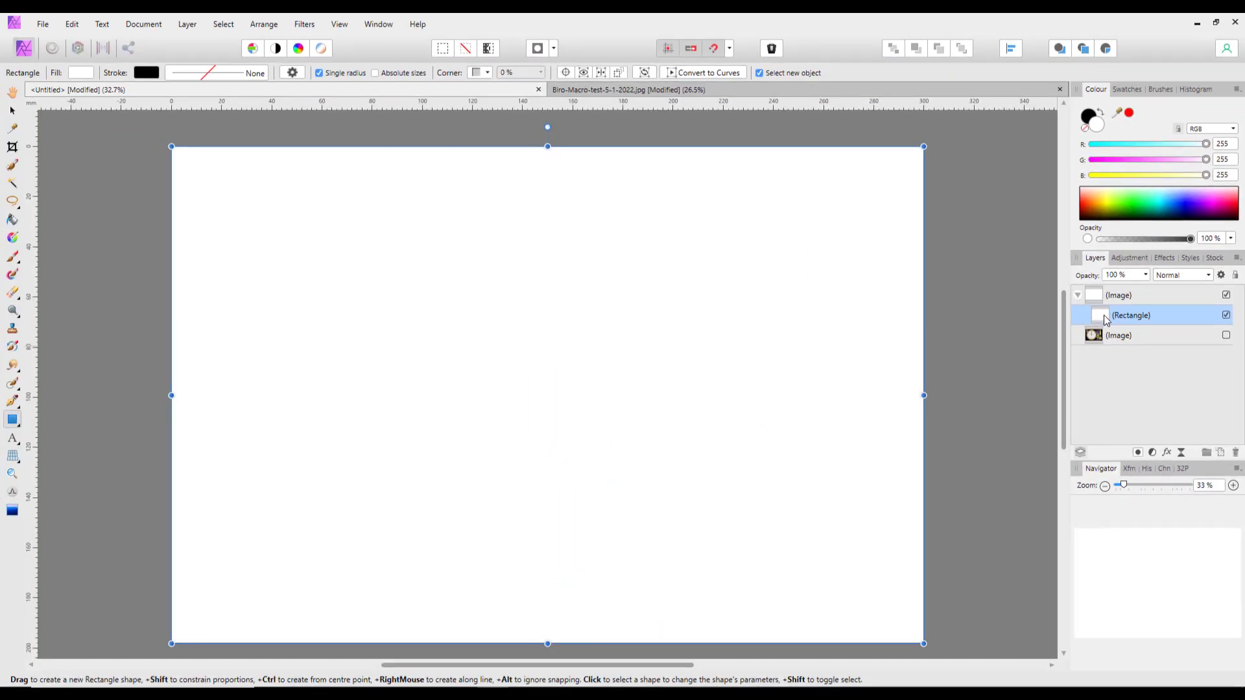
Step: Take the rectangle out of the image layer and nest it again using the Move Inside command
left_click_drag(1104, 315, 1107, 288)
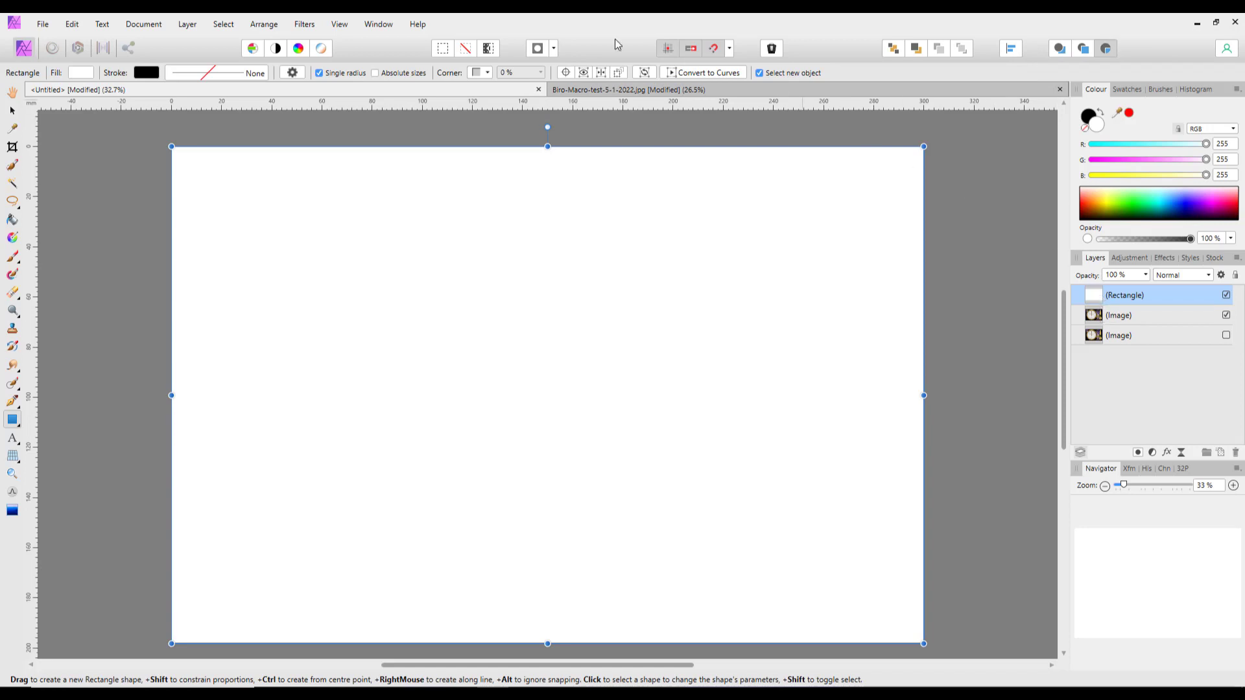
left_click(264, 28)
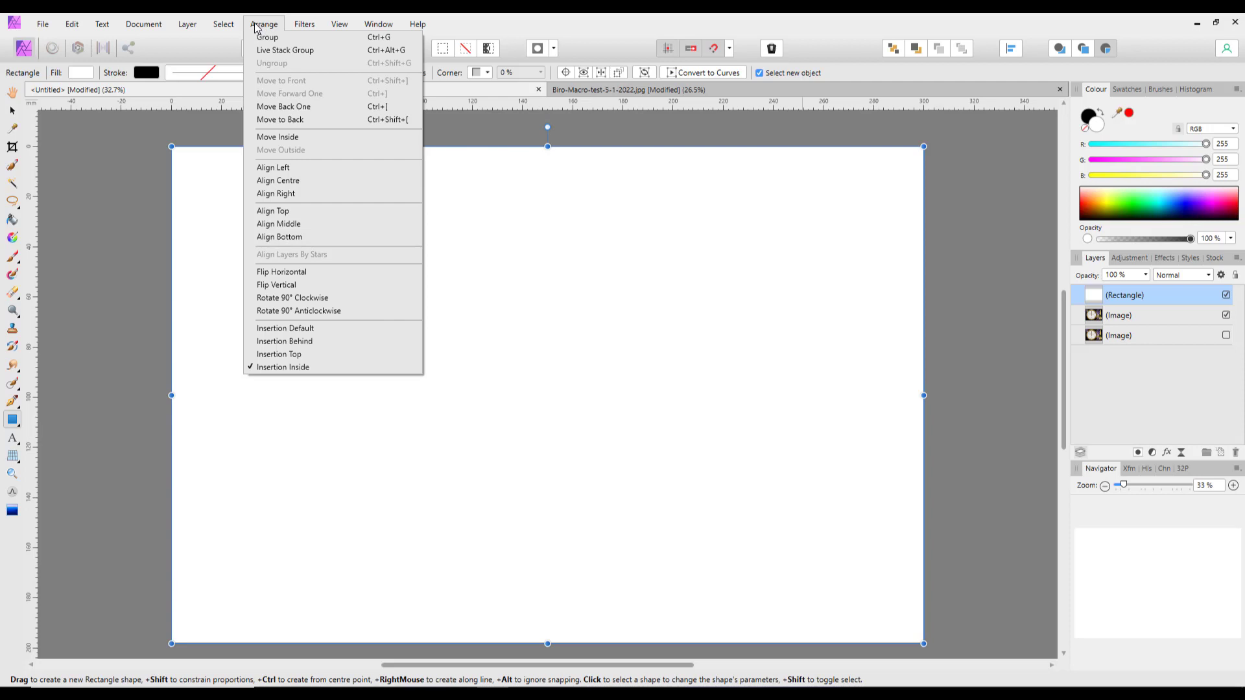
left_click(271, 140)
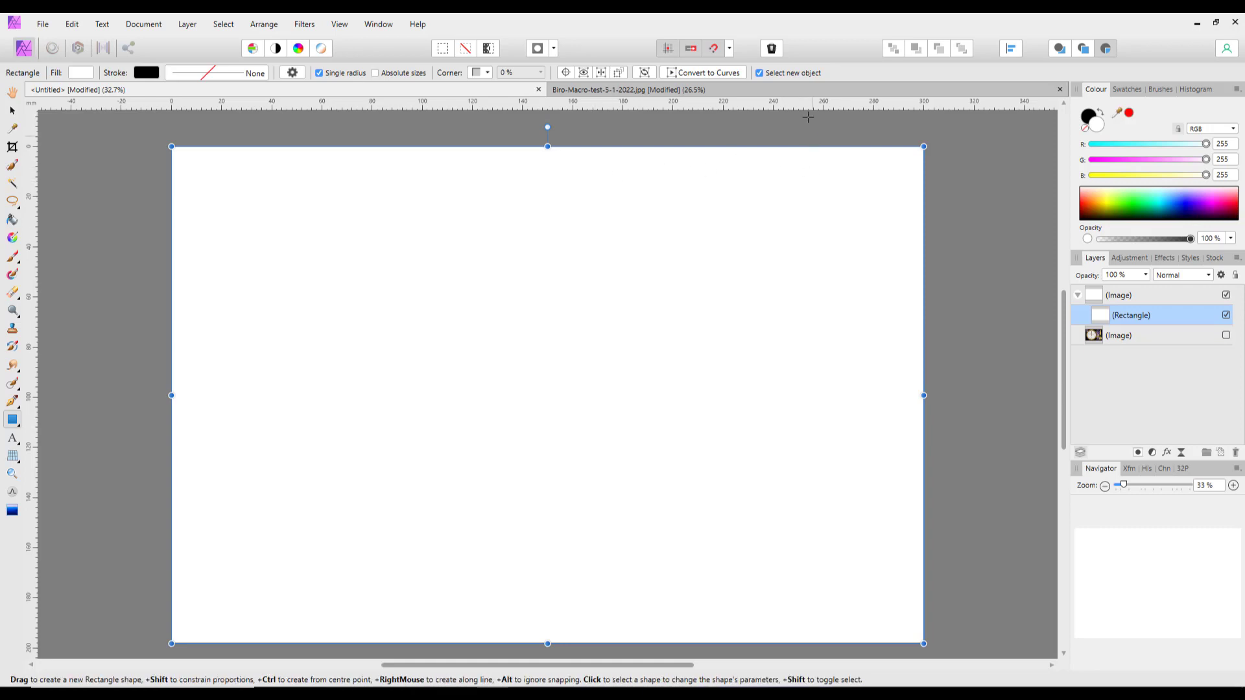
Step: Switch to the document Biro-Macro-test-5-1-2022.jpg and show its text layer and the Multiply-blended rectangle layer
left_click(763, 91)
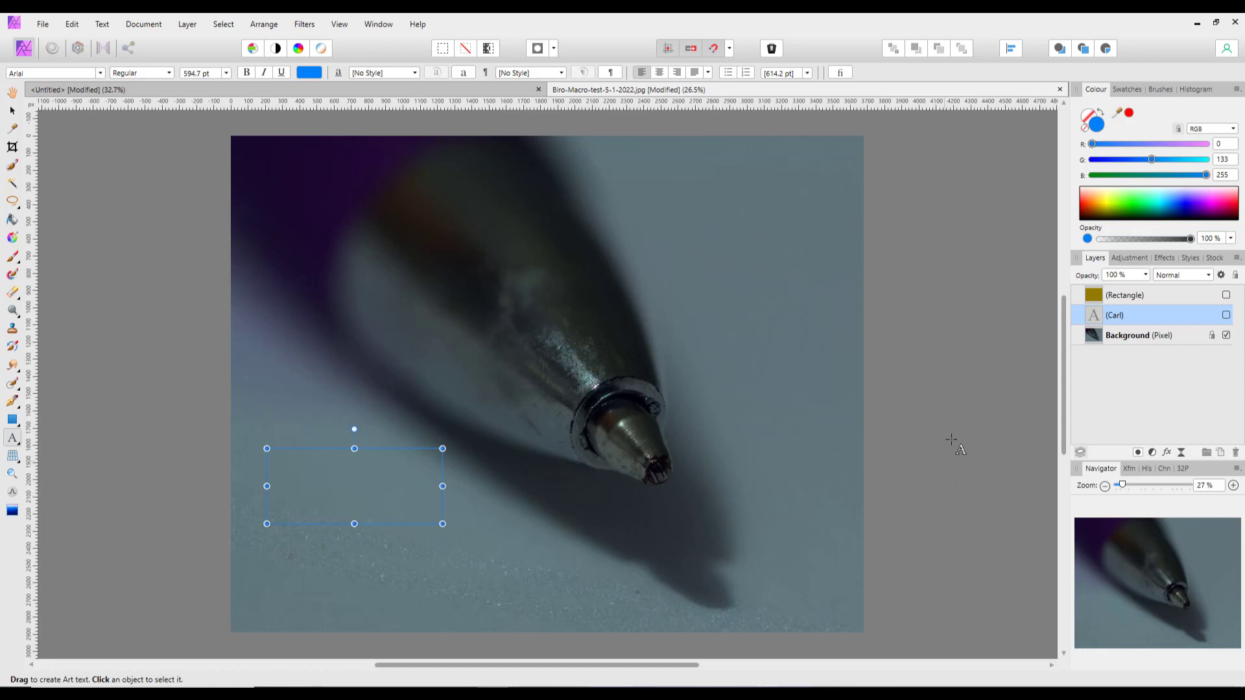
left_click(1226, 315)
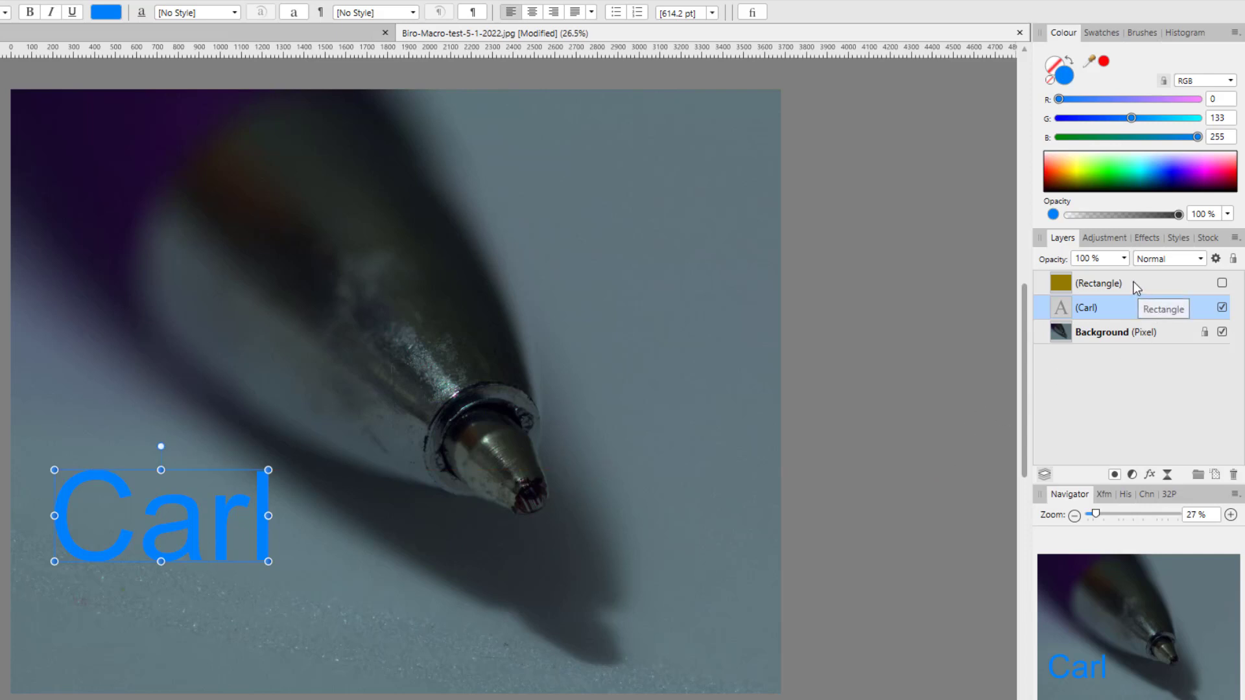
left_click(1170, 283)
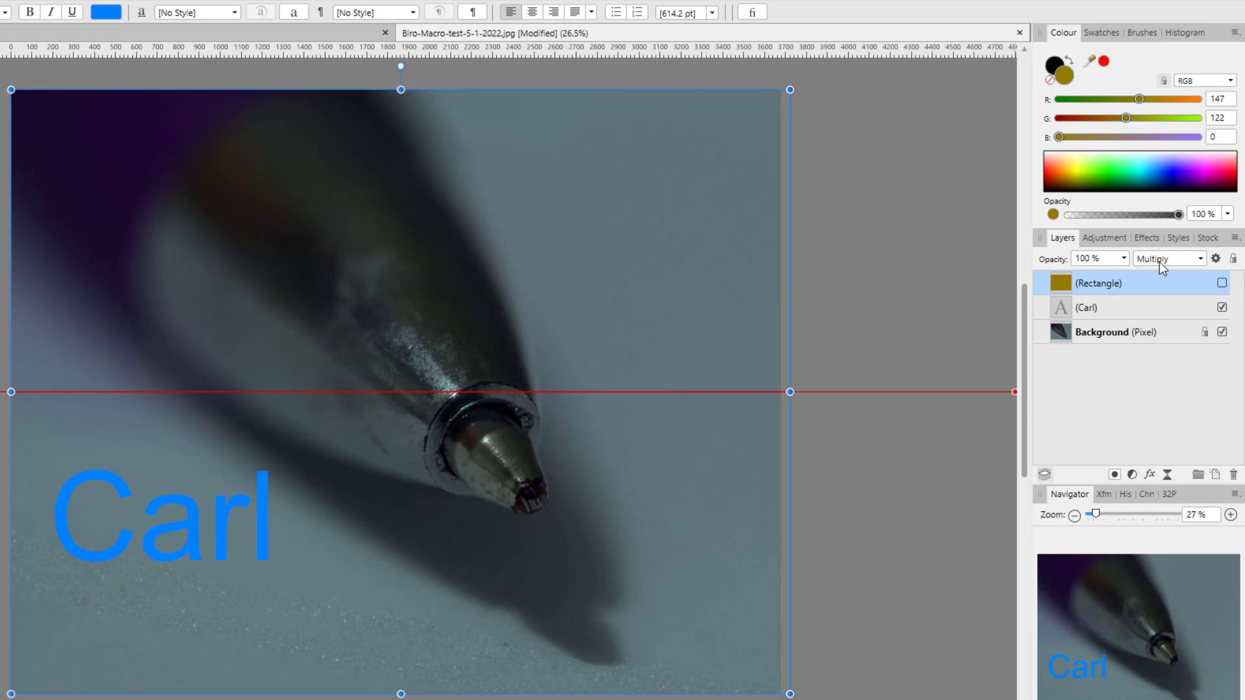
left_click(1222, 283)
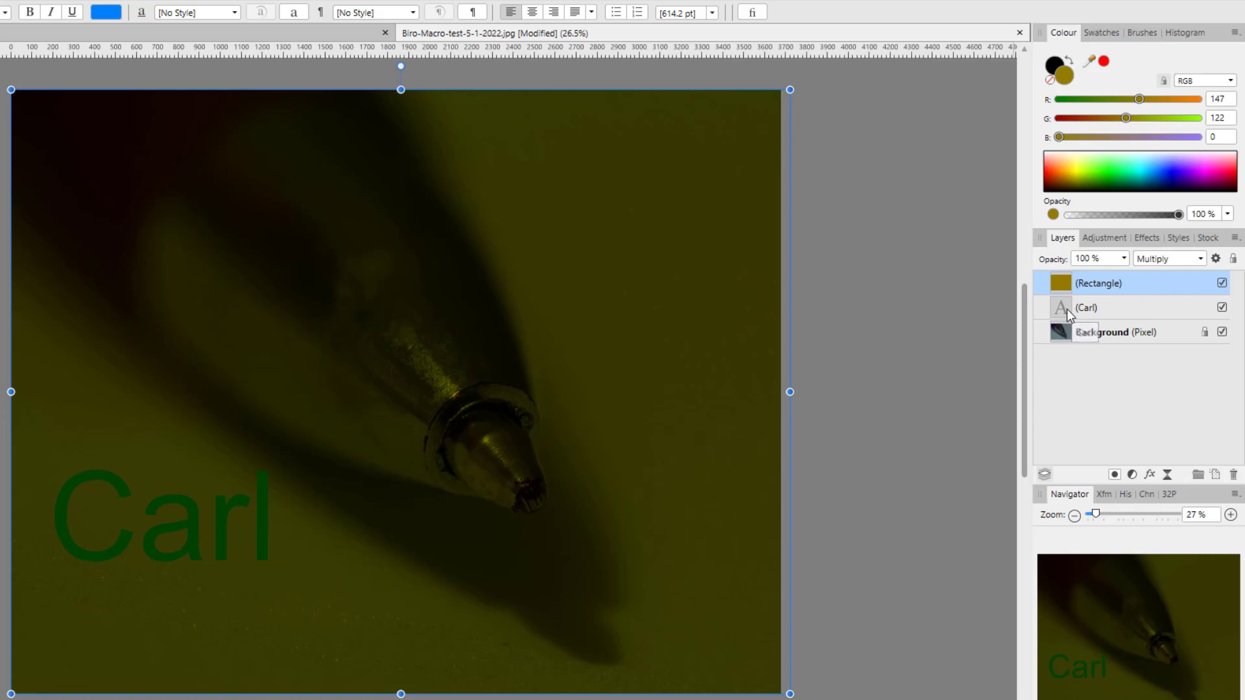
Step: Move the blue text layer above the rectangle layer in the stacking order
left_click(1067, 309)
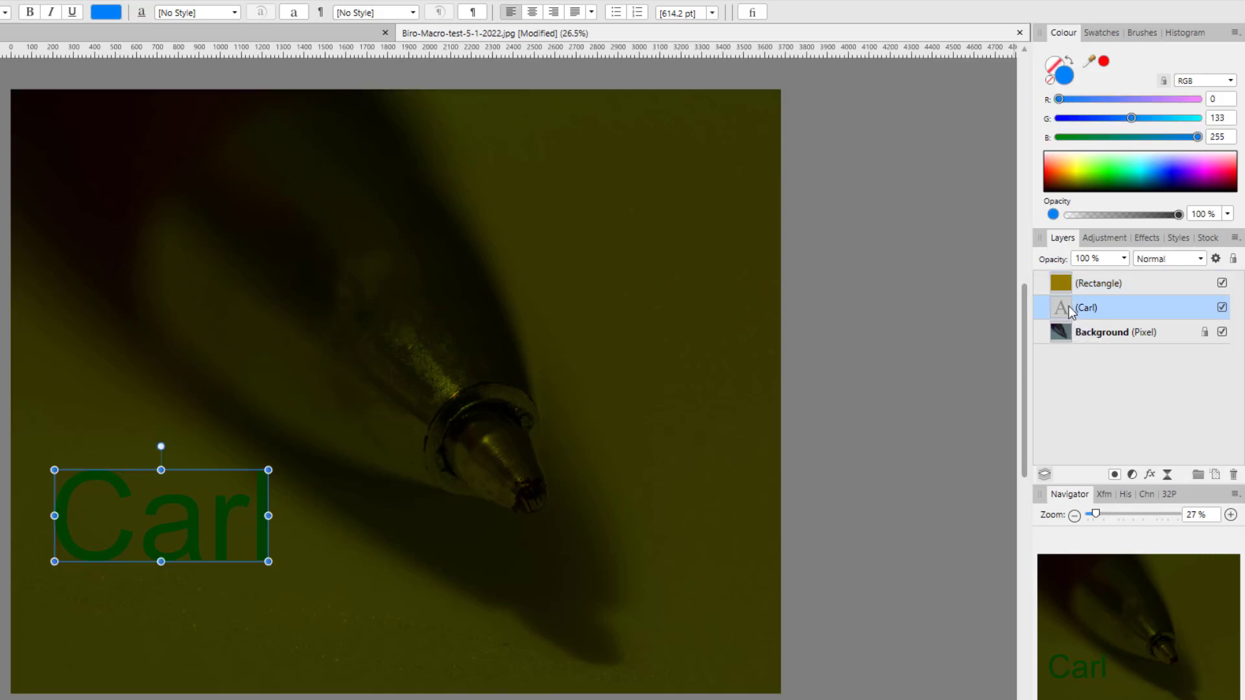
left_click_drag(1069, 304, 1070, 272)
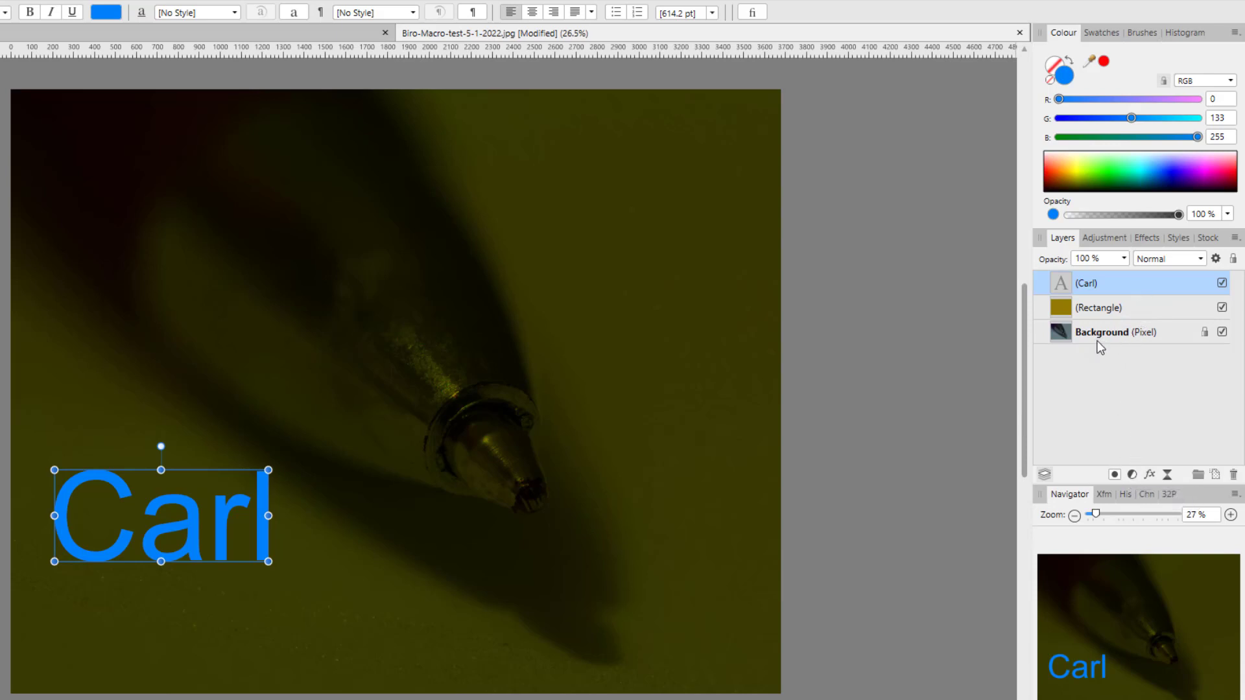
Step: Add a Levels adjustment layer above the text layer and set its White Level to 50%
left_click(1130, 475)
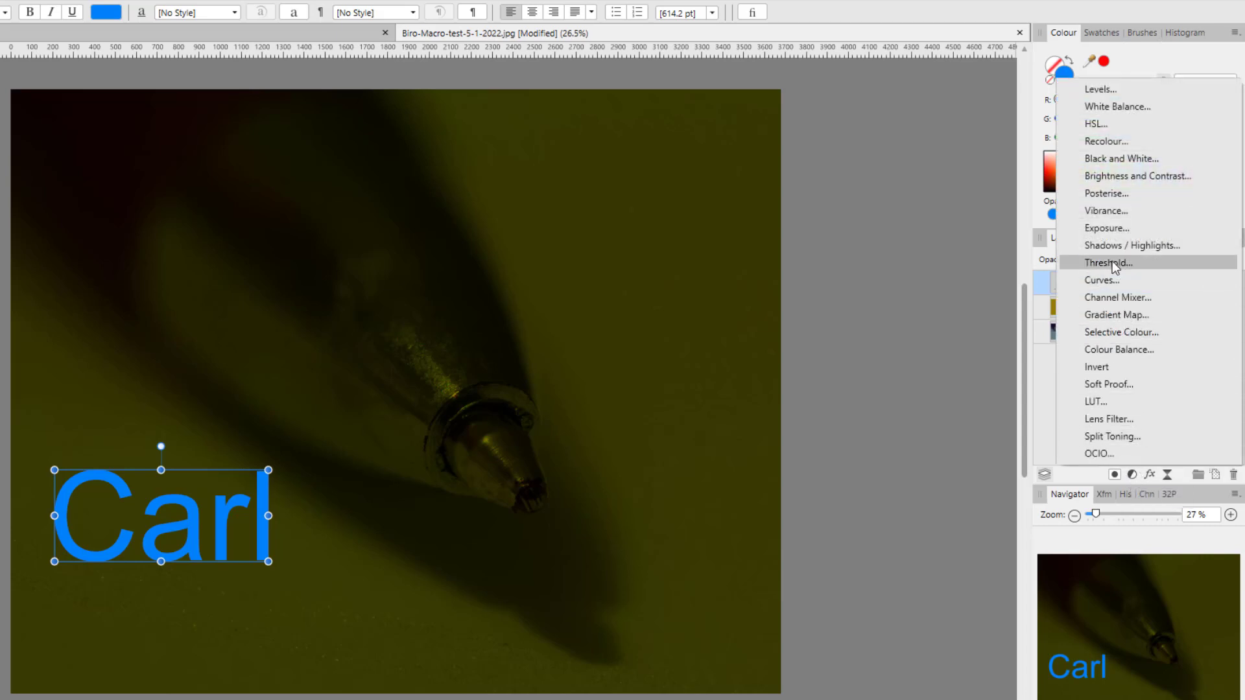
left_click(1102, 91)
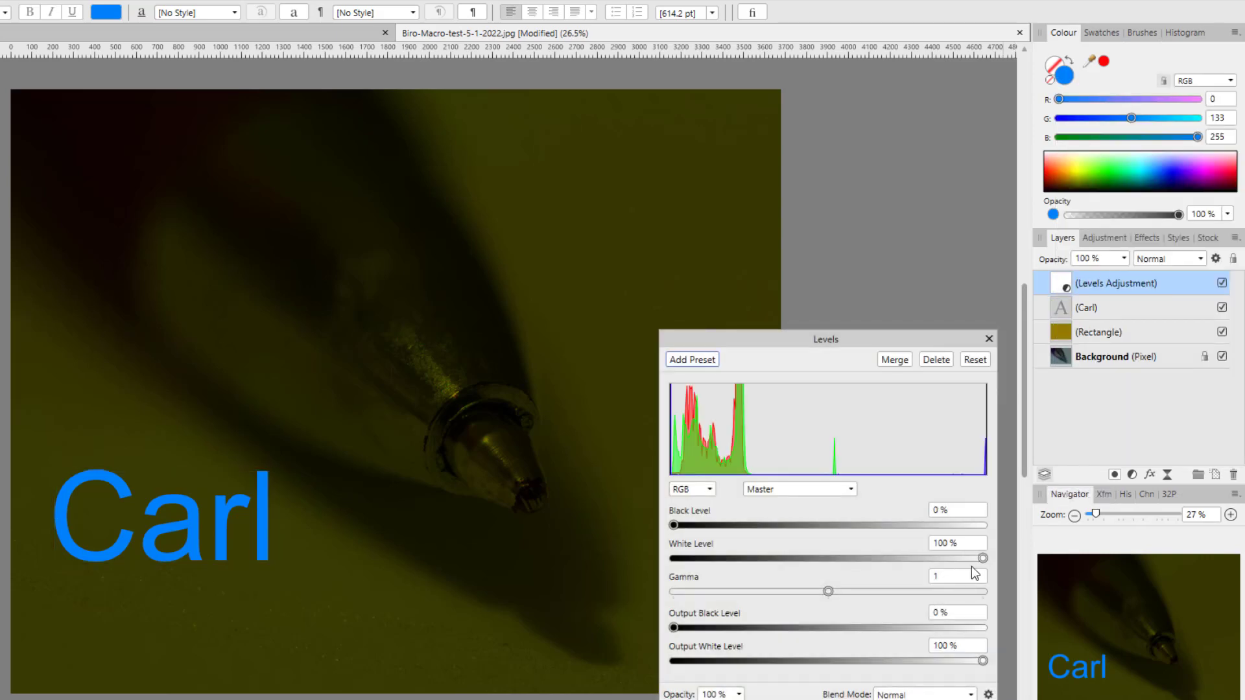
left_click_drag(983, 558, 829, 563)
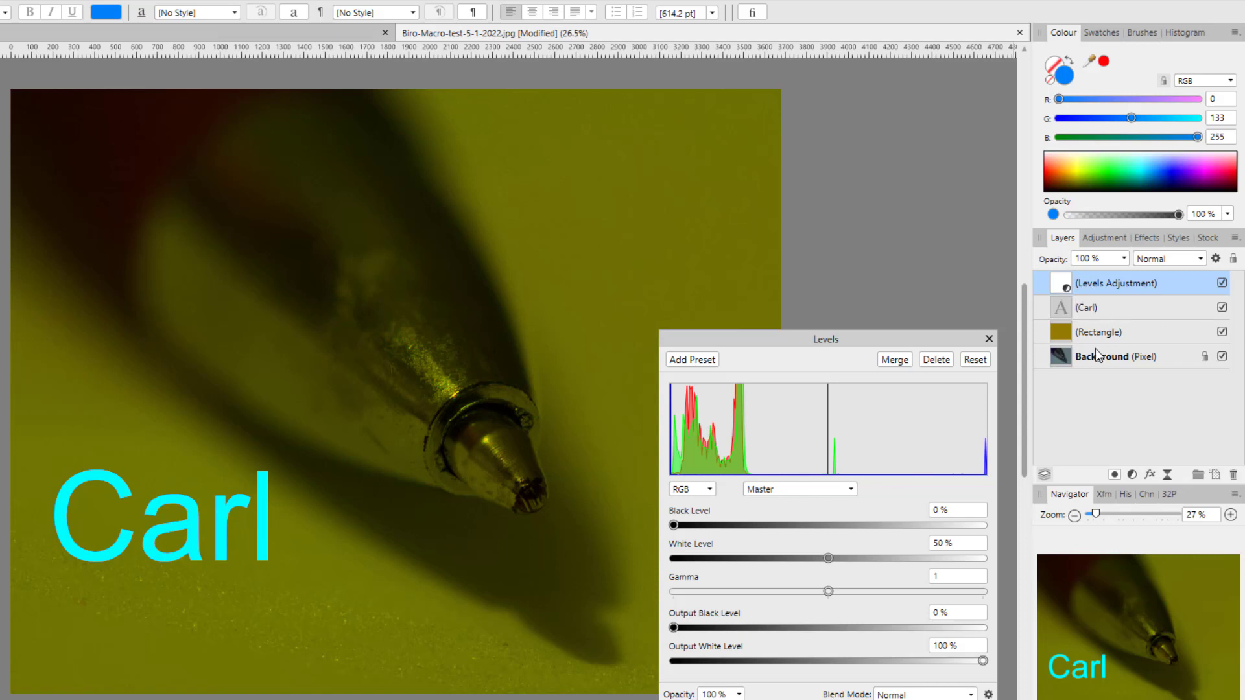
Step: Move the Levels adjustment directly below the text layer, and nest it in the rectangle layer with the Move Inside command
left_click_drag(1067, 290, 1049, 318)
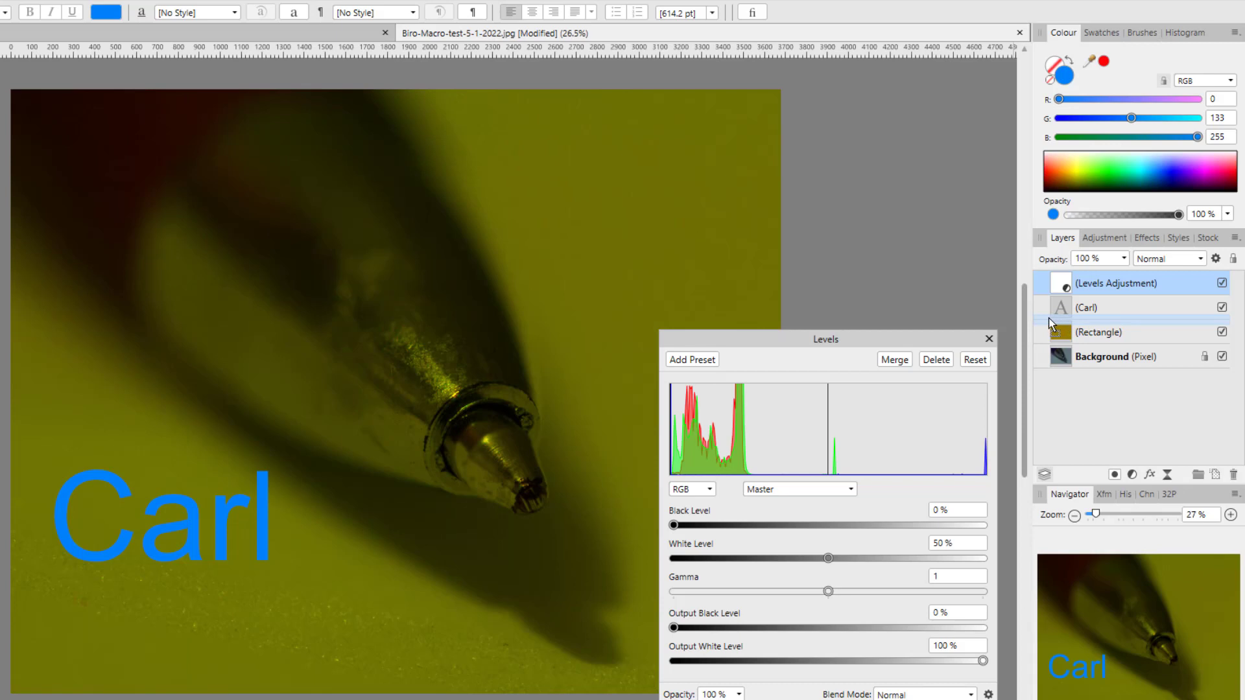
left_click_drag(1050, 320, 1048, 318)
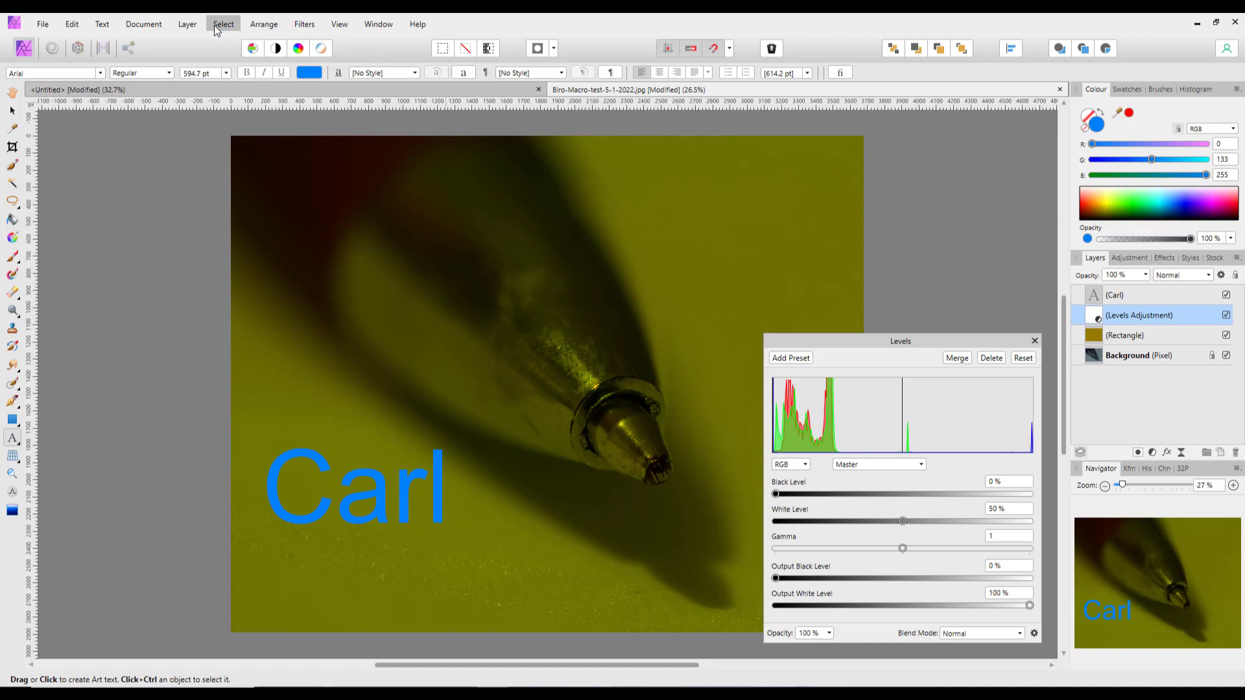
left_click(257, 26)
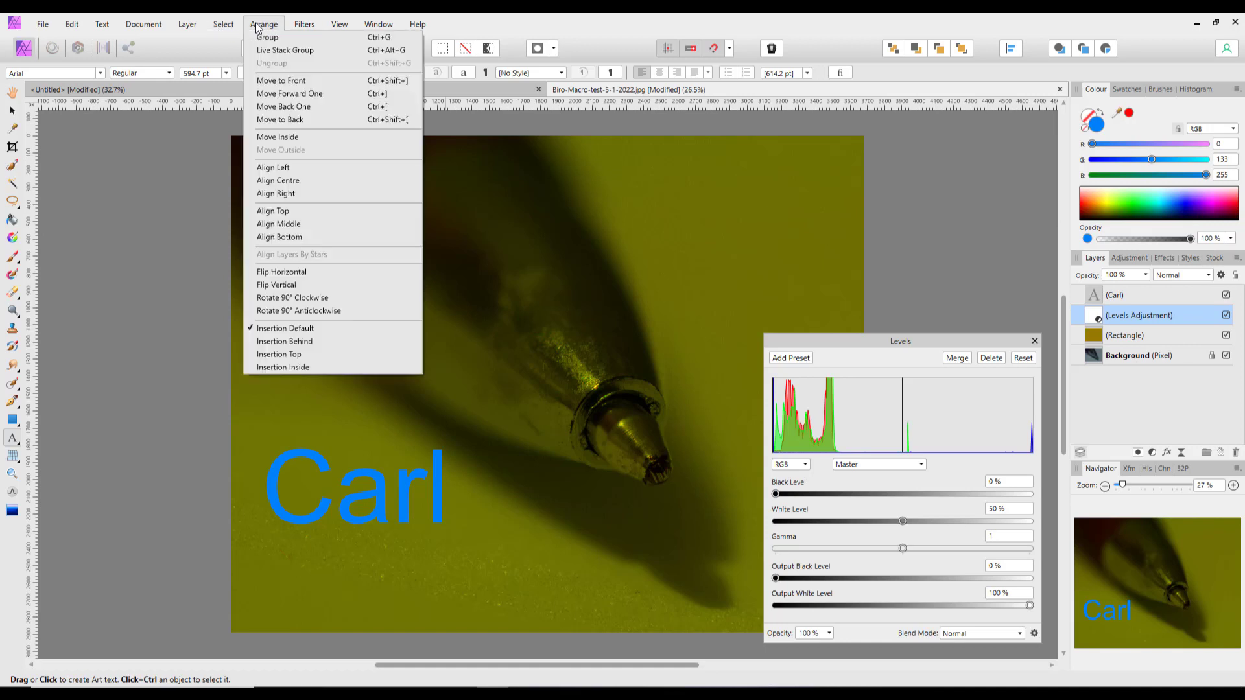
left_click(277, 138)
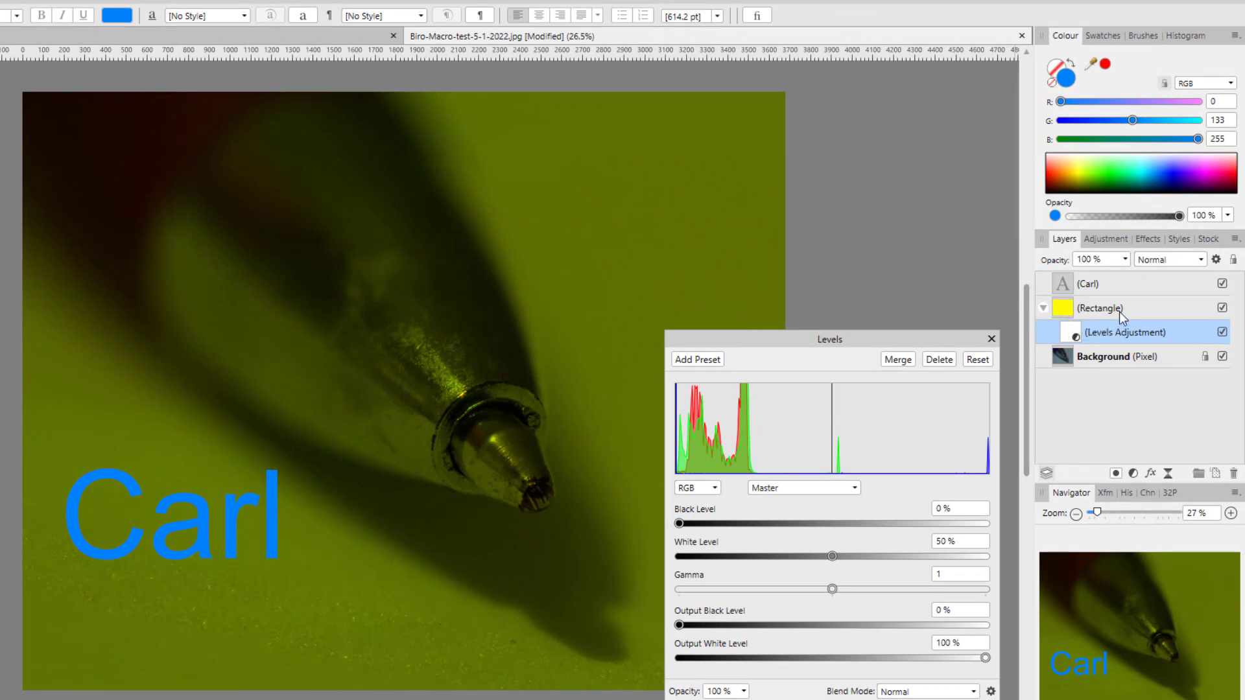
Step: Hide the rectangle layer to compare the image without it, close the Levels settings, and show the rectangle again
left_click(1223, 309)
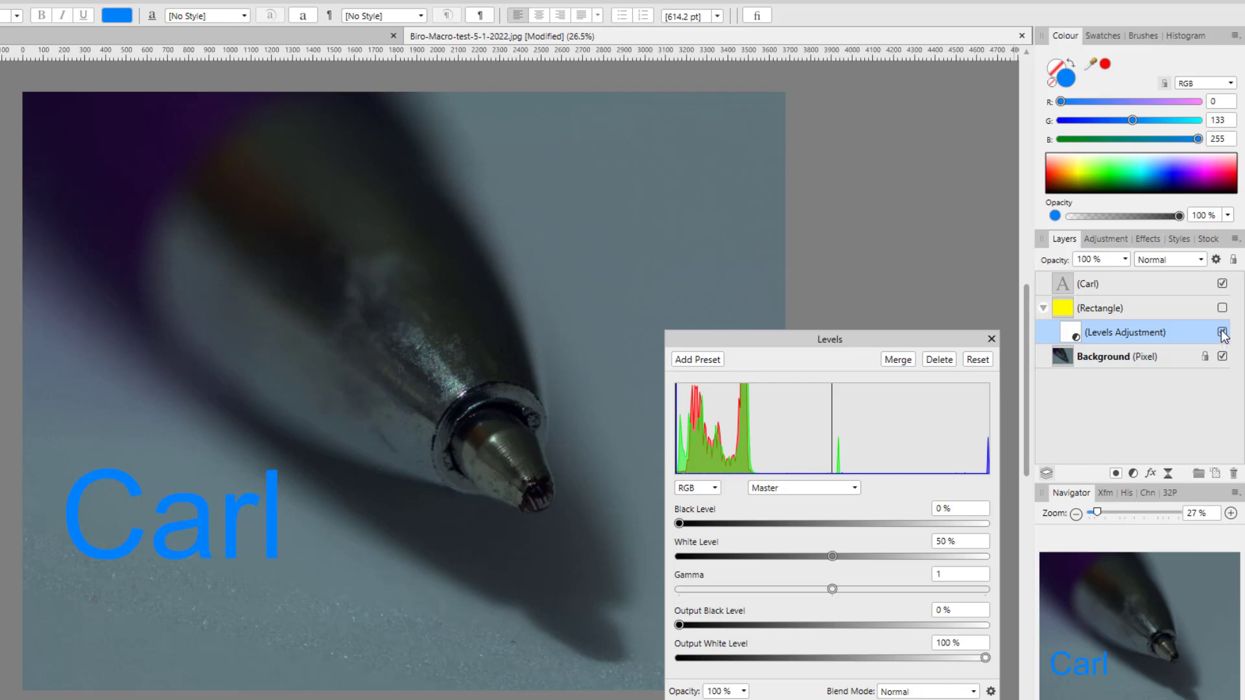
left_click(991, 338)
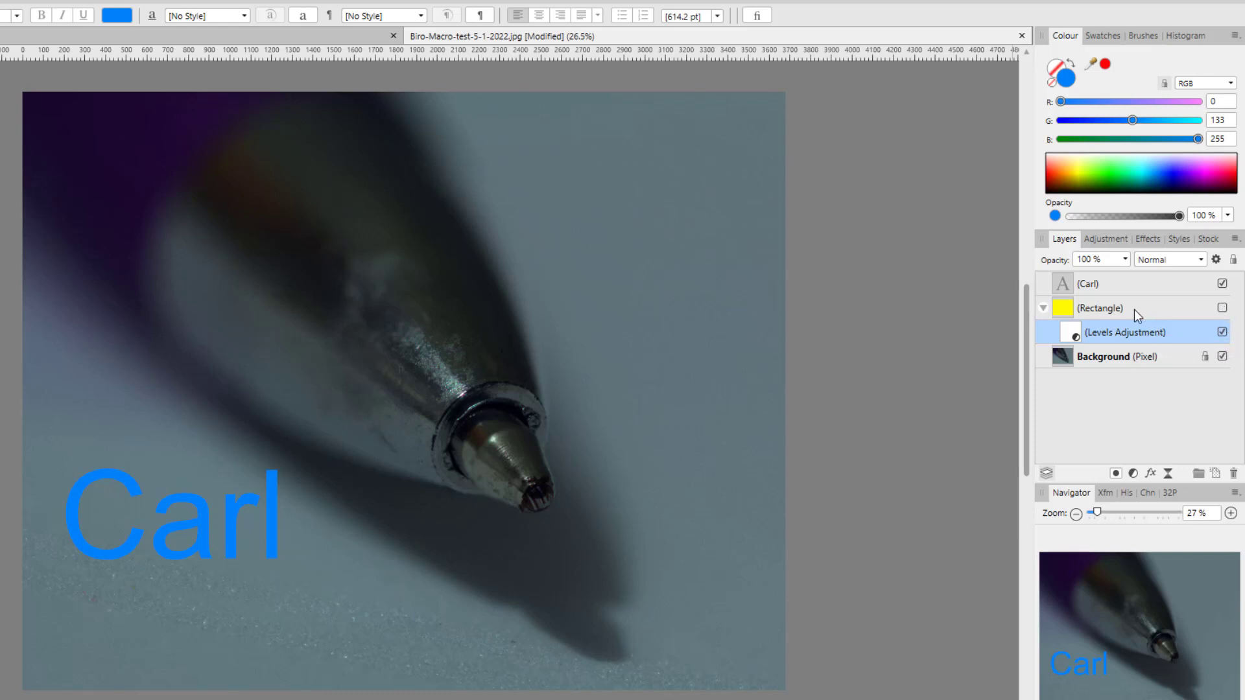
left_click(1222, 308)
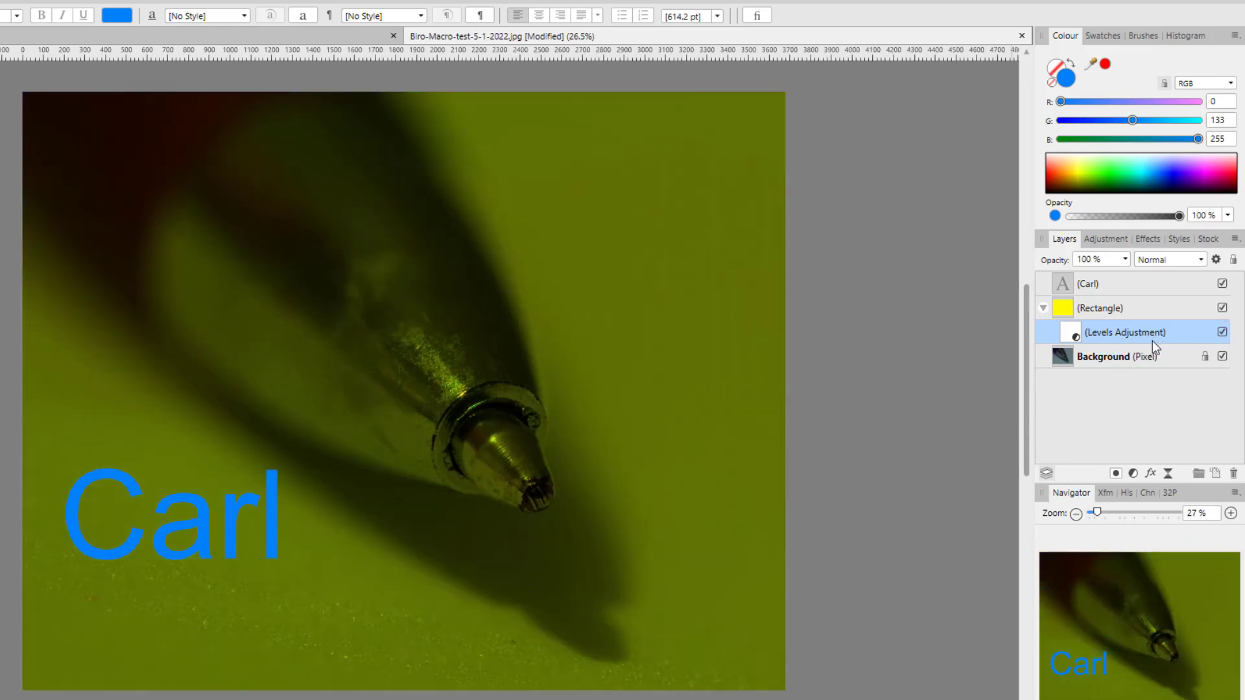